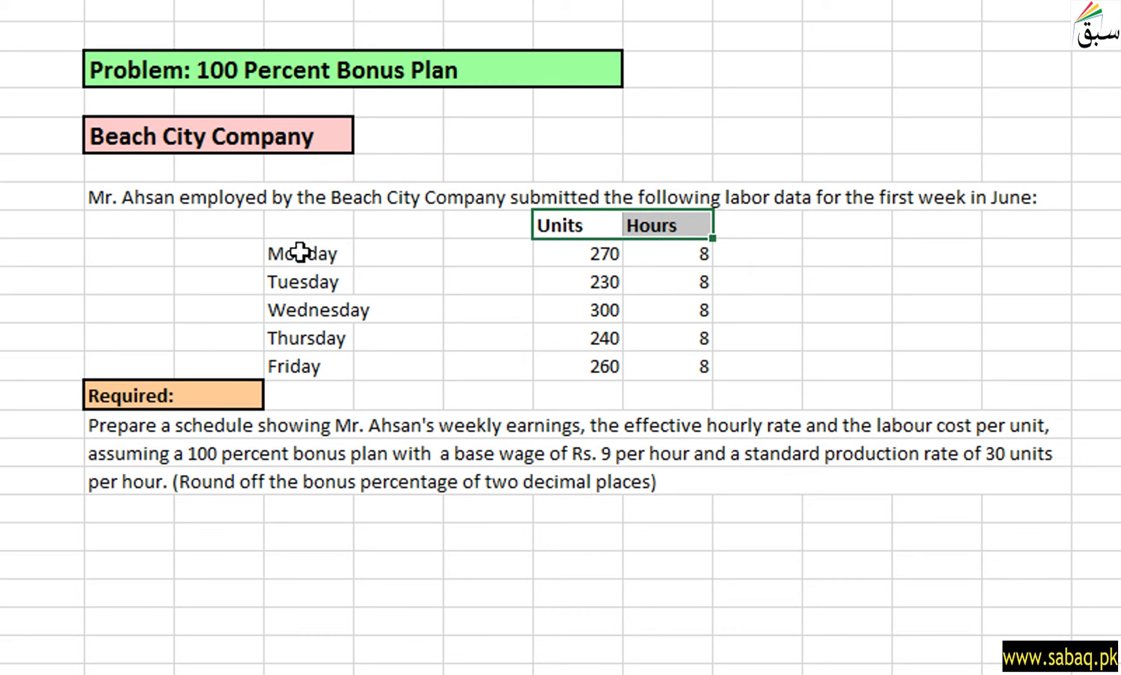
- Review the problem's labor data: the listed weekdays and their units and hours
{"action": "left_click", "coordinate": [308, 284]}
{"action": "left_click", "coordinate": [308, 313]}
{"action": "left_click", "coordinate": [302, 344]}
{"action": "left_click", "coordinate": [297, 366]}
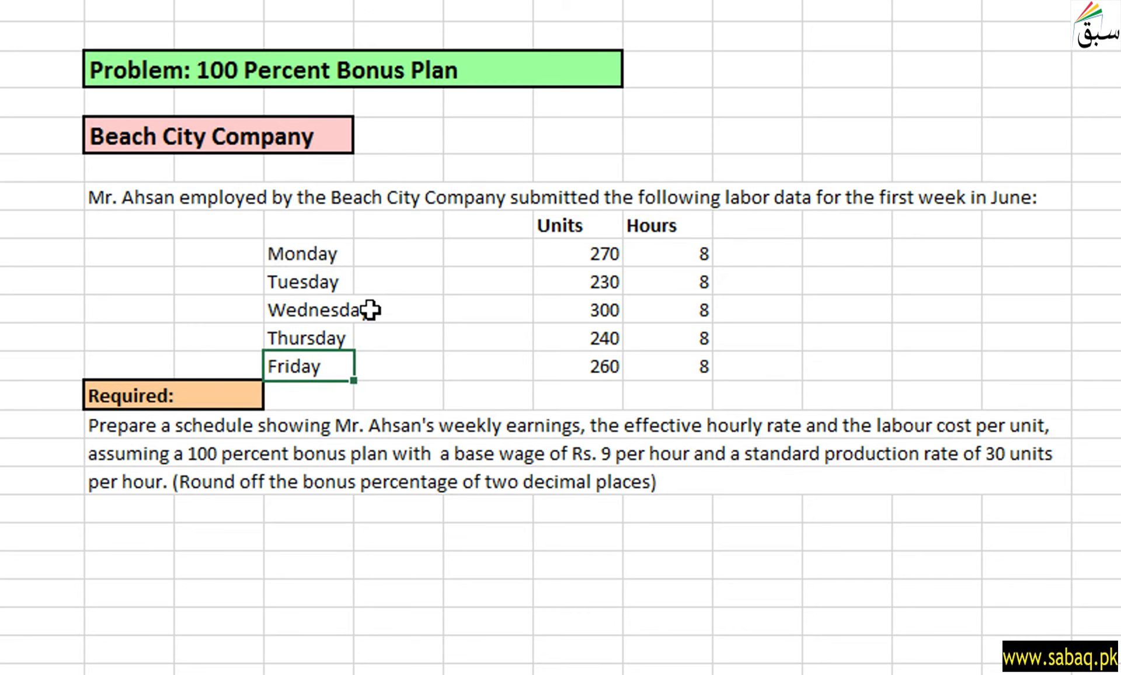
{"action": "left_click_drag", "start_coordinate": [573, 250], "coordinate": [601, 366]}
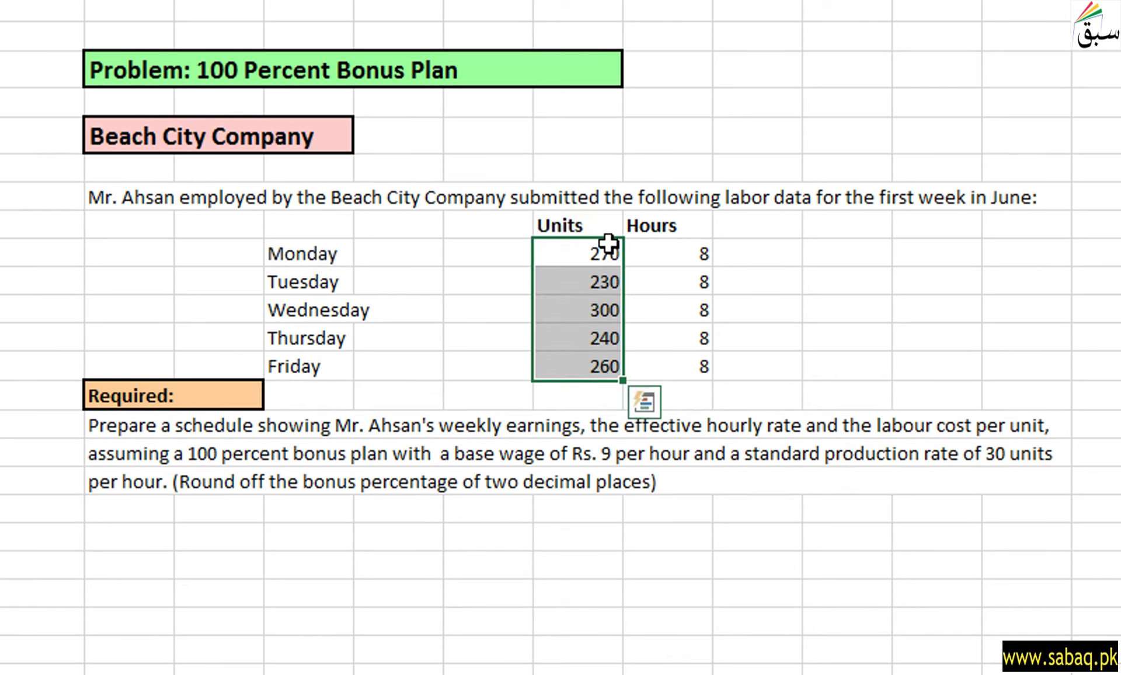
{"action": "left_click_drag", "start_coordinate": [693, 251], "coordinate": [652, 372]}
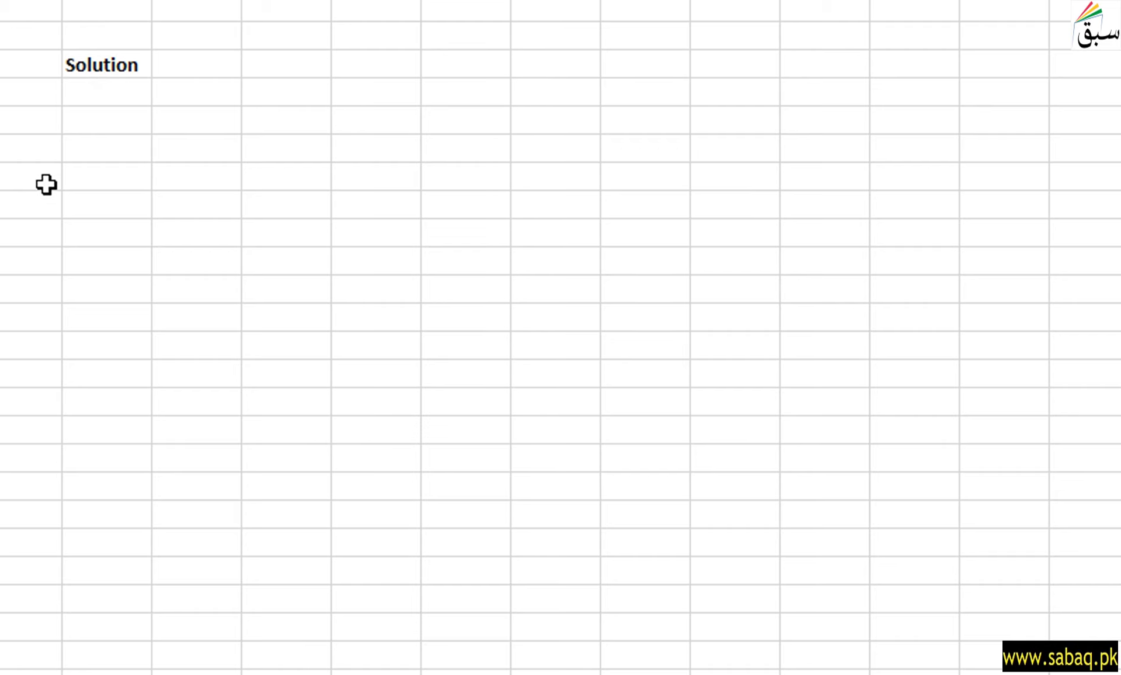
- Paste the Days and Output Units table, Monday to Friday with 270, 230, 300, 240 and 260, under the Solution heading
{"action": "key", "text": "ctrl"}
{"action": "left_click", "coordinate": [128, 125]}
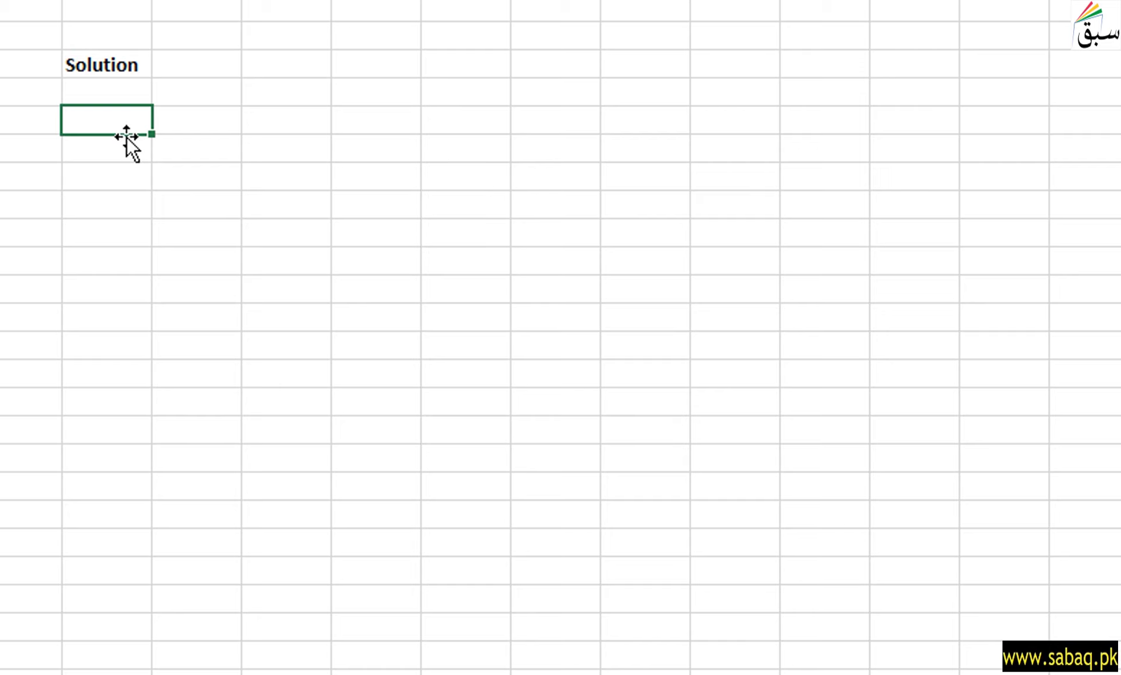
{"action": "type", "text": "Output Days\tUnits Monday\t170 Tuesday\t230 Wednesday\t300 Thursday\t240 Friday\t260"}
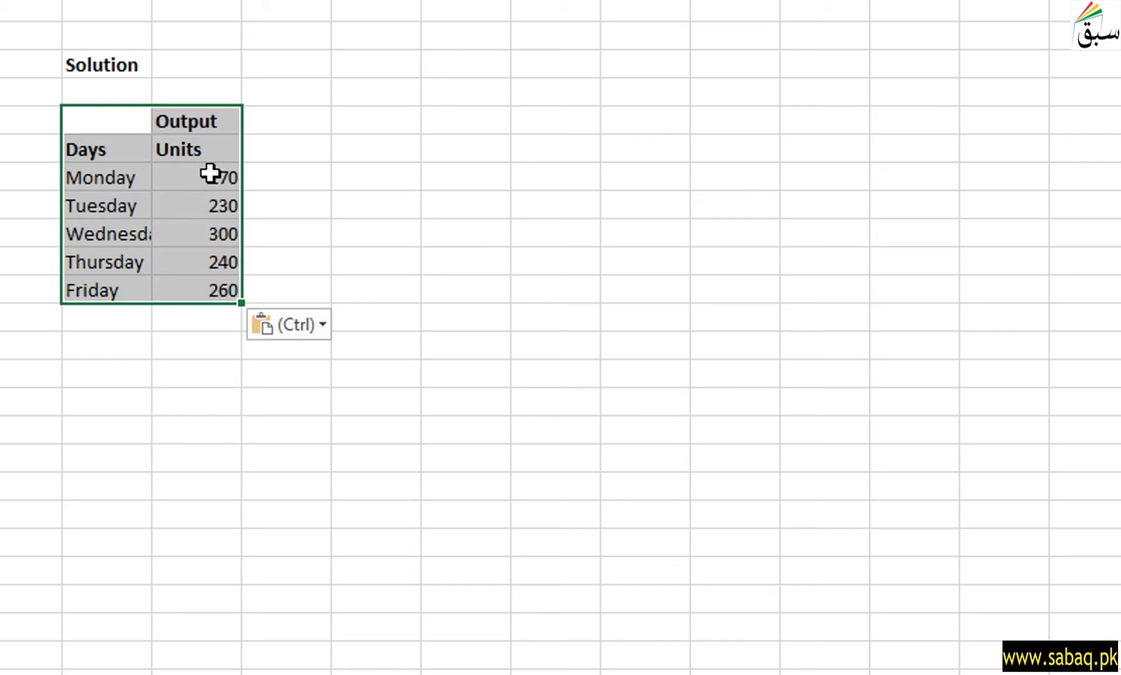
- Go through the weekday names and the output units for each day in the solution table
{"action": "left_click", "coordinate": [108, 151]}
{"action": "left_click", "coordinate": [115, 184]}
{"action": "left_click", "coordinate": [118, 204]}
{"action": "left_click", "coordinate": [119, 234]}
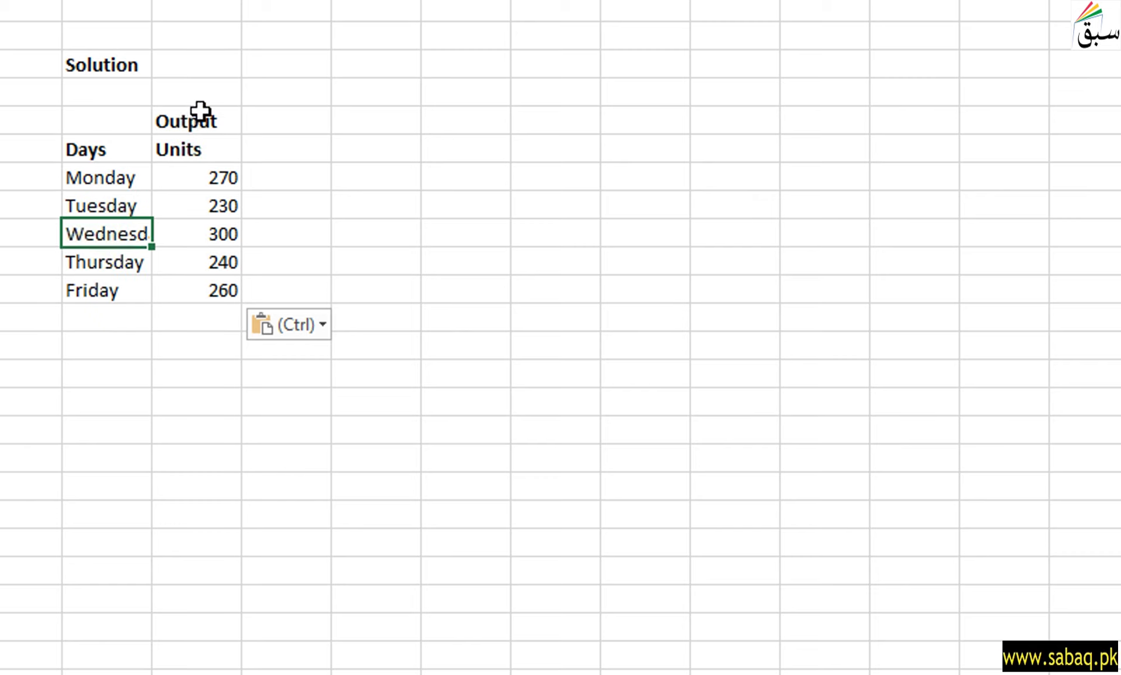
{"action": "left_click_drag", "start_coordinate": [198, 111], "coordinate": [201, 155]}
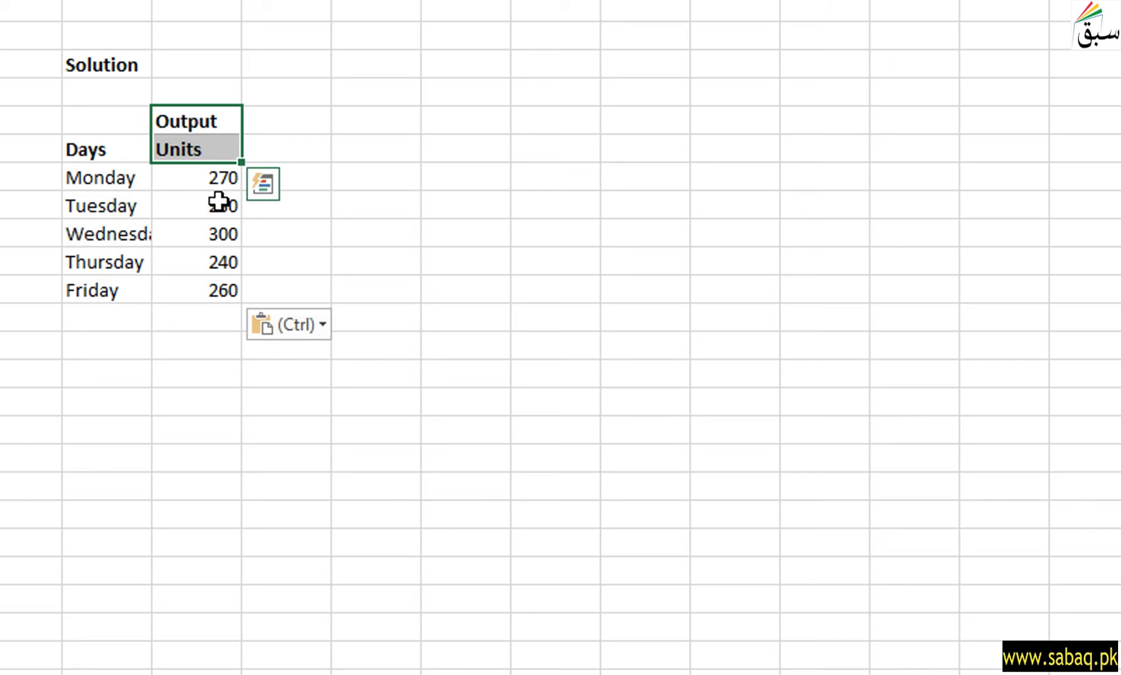
{"action": "left_click_drag", "start_coordinate": [202, 178], "coordinate": [188, 287]}
{"action": "left_click", "coordinate": [203, 186]}
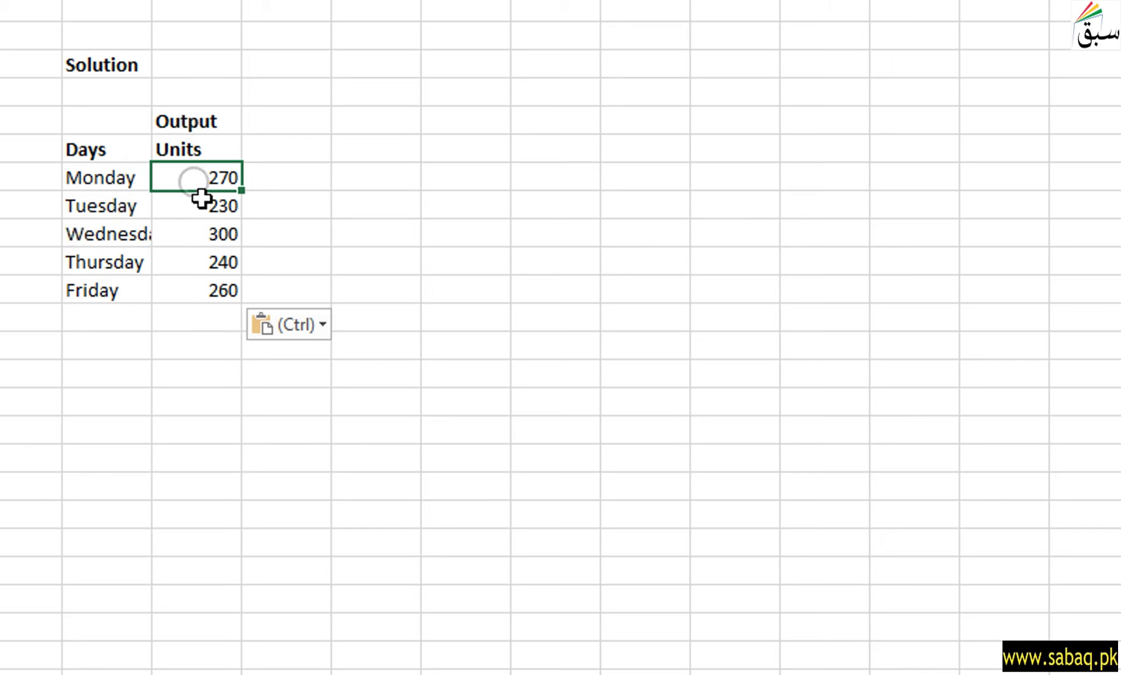
{"action": "left_click", "coordinate": [211, 208]}
{"action": "left_click", "coordinate": [204, 240]}
{"action": "left_click", "coordinate": [196, 268]}
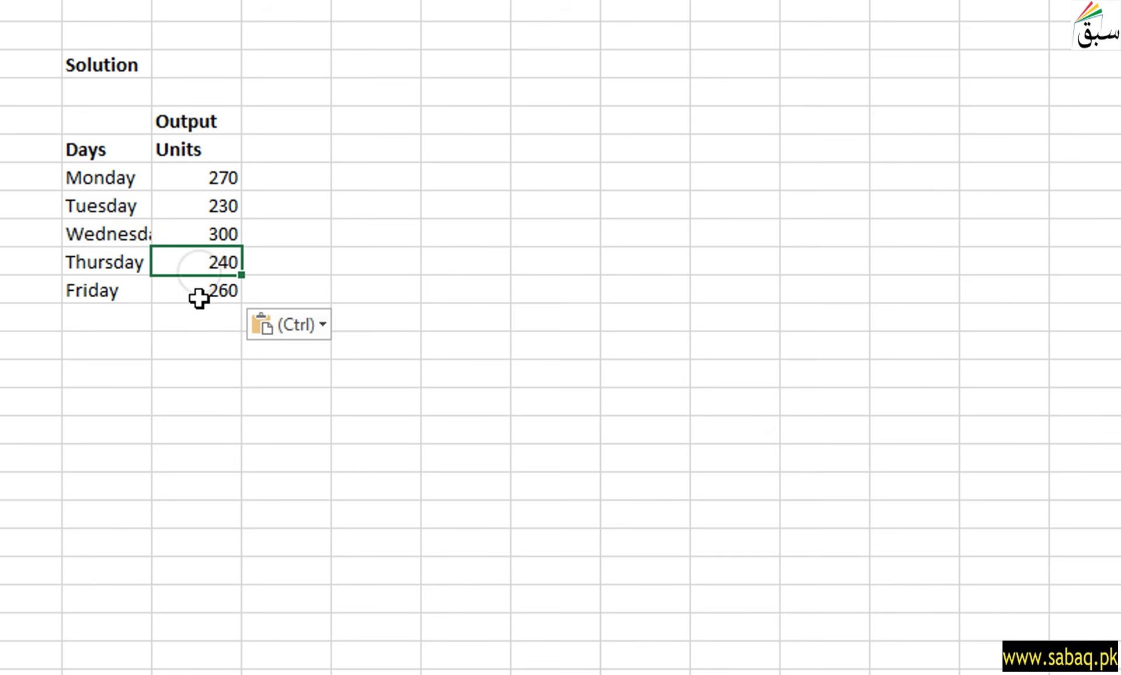
{"action": "left_click", "coordinate": [198, 293]}
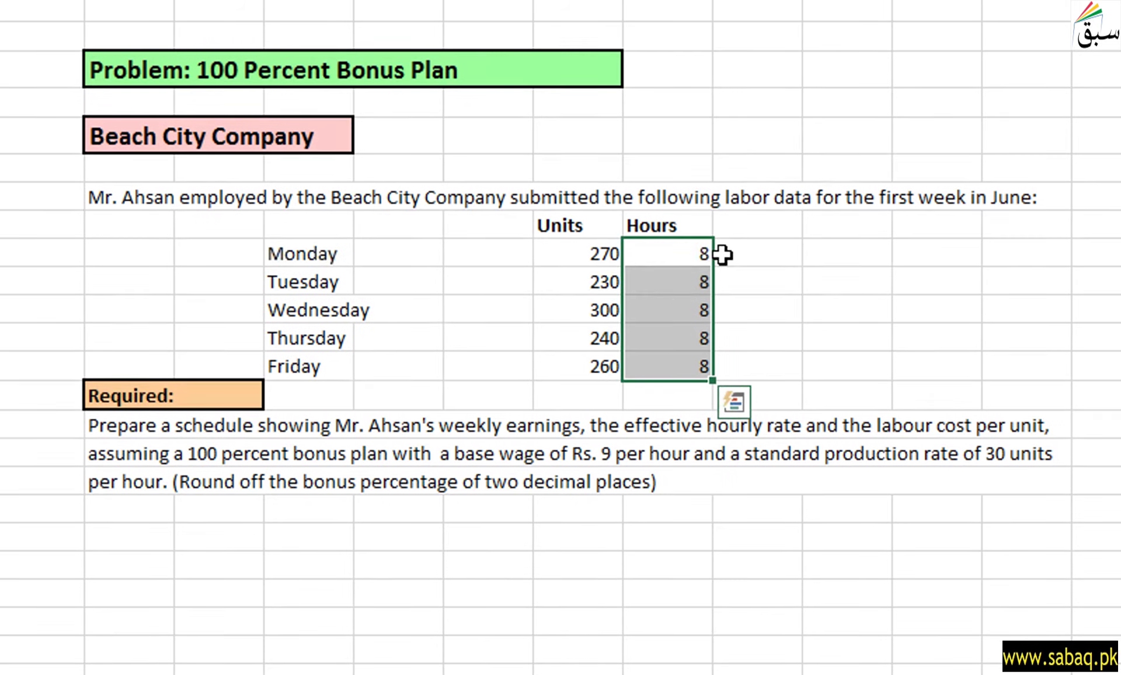
- Add an Hours Worked column with 8 for each day and centre the output and hours figures
{"action": "left_click_drag", "start_coordinate": [671, 254], "coordinate": [700, 353]}
{"action": "left_click", "coordinate": [699, 255]}
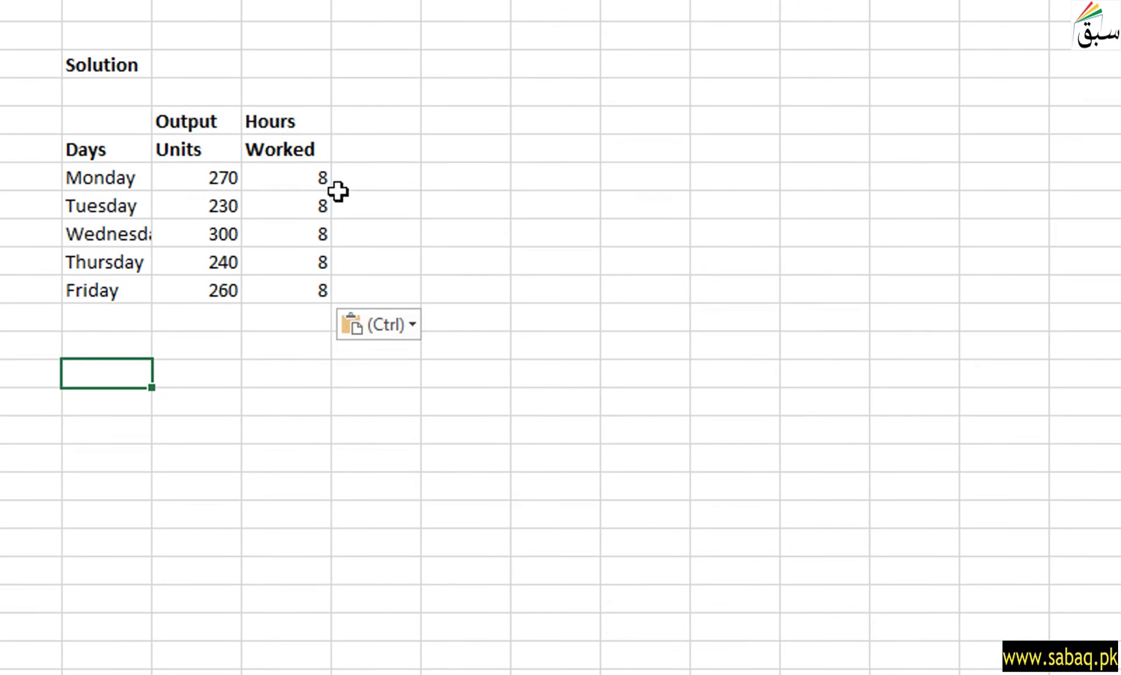
{"action": "left_click_drag", "start_coordinate": [208, 174], "coordinate": [324, 295]}
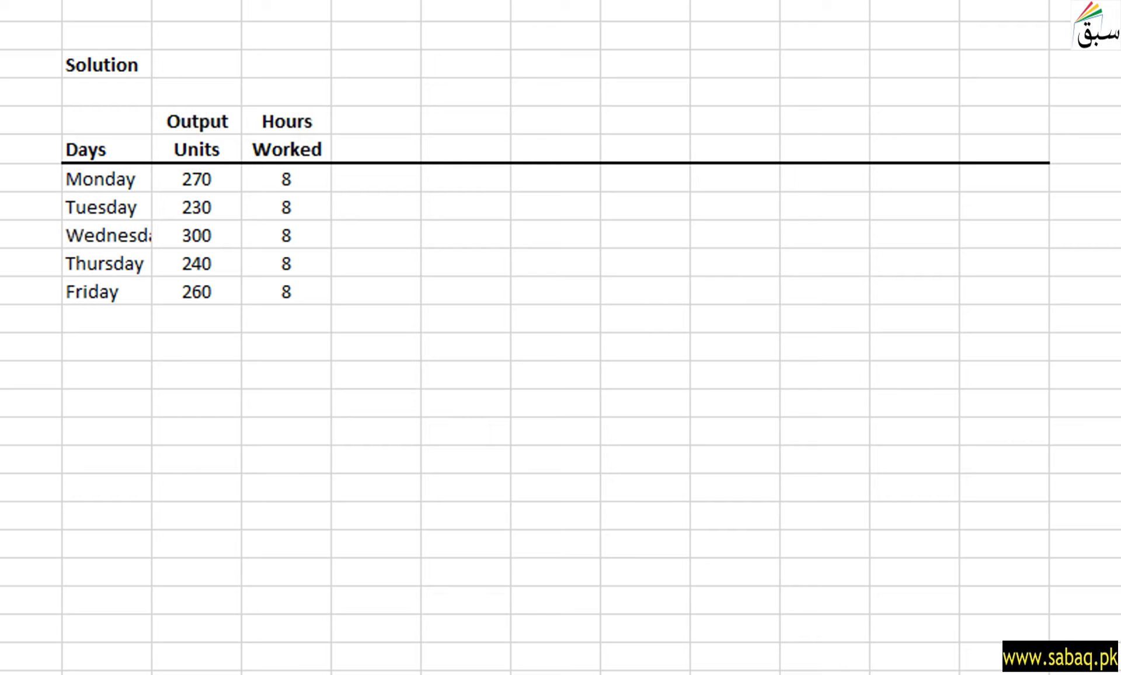
- Add a Standard units heading beside Hours Worked and place the formula Effective Ratio = worked production / Standard production below the table
{"action": "key", "text": "ctrl+Home"}
{"action": "left_click", "coordinate": [370, 120]}
{"action": "type", "text": "Standard units"}
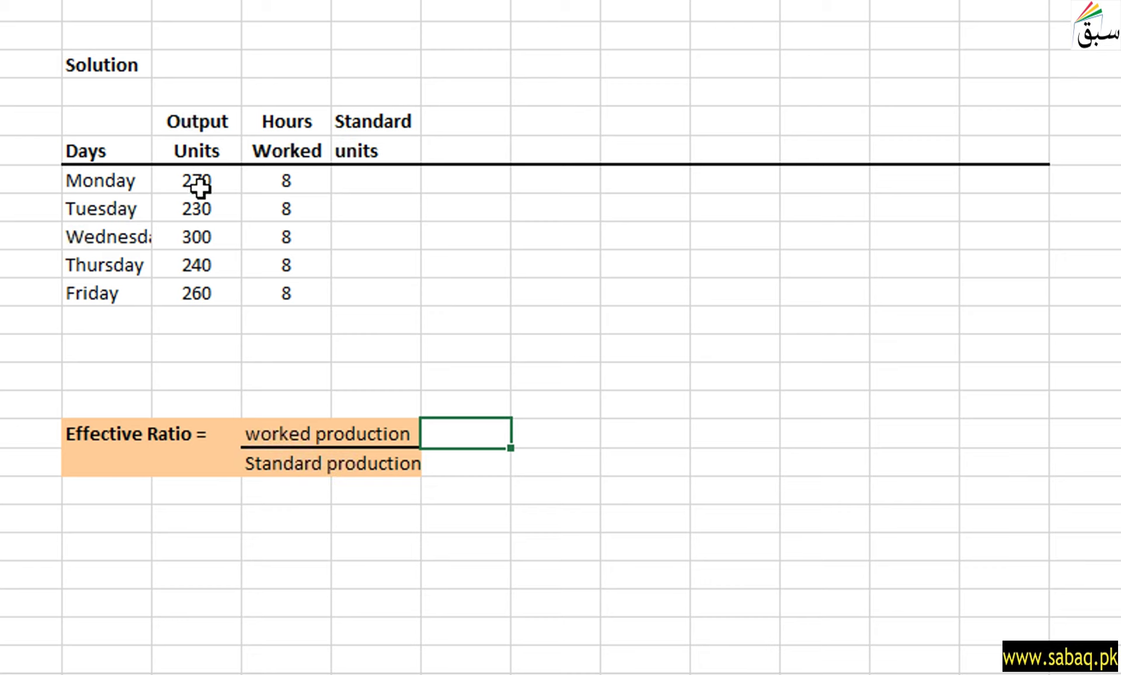
- Add the note "Standard production = hours worked * standard production per unit" beneath the effective ratio formula
{"action": "left_click_drag", "start_coordinate": [203, 178], "coordinate": [201, 289]}
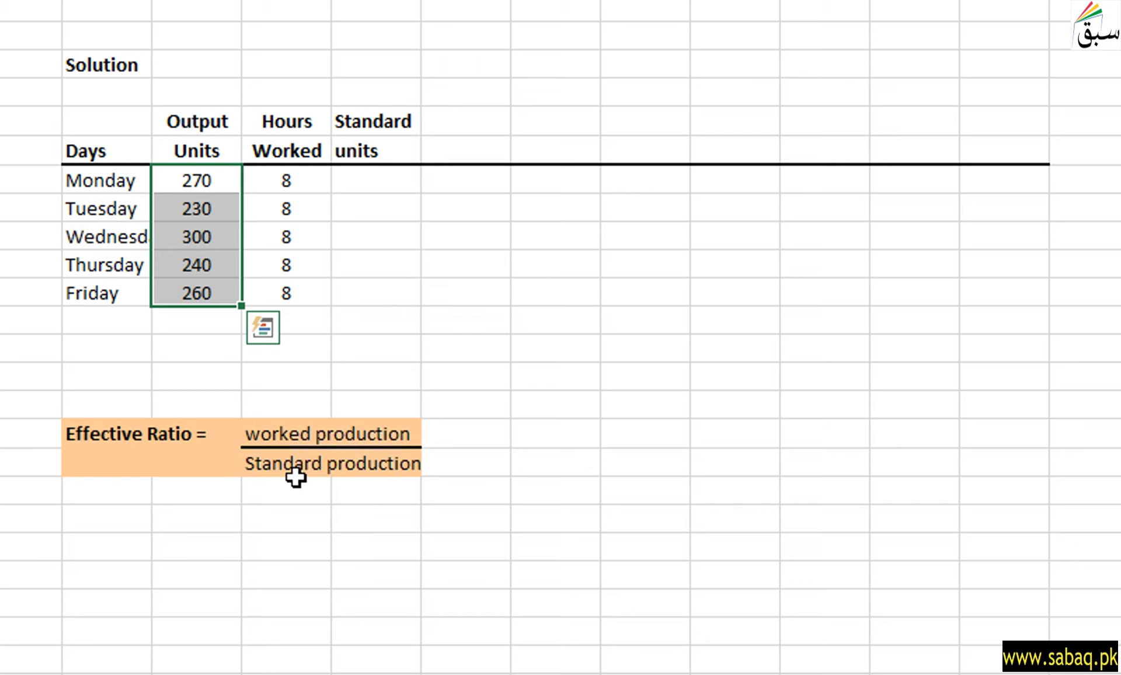
{"action": "left_click", "coordinate": [102, 517]}
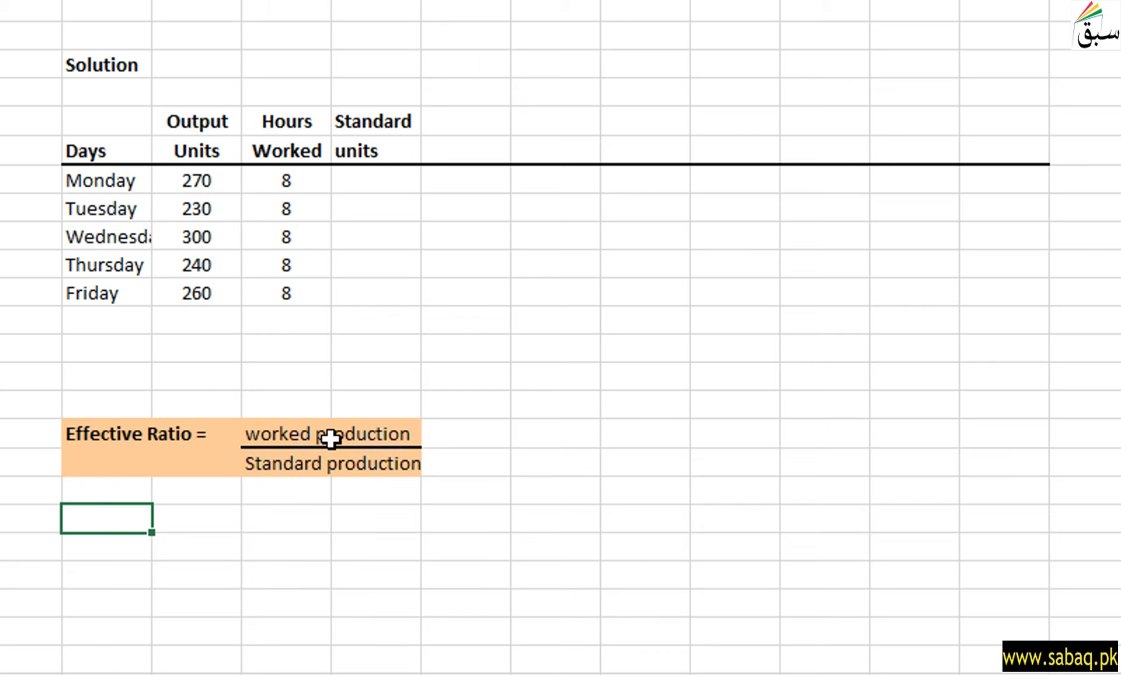
{"action": "key", "text": "ctrl+y"}
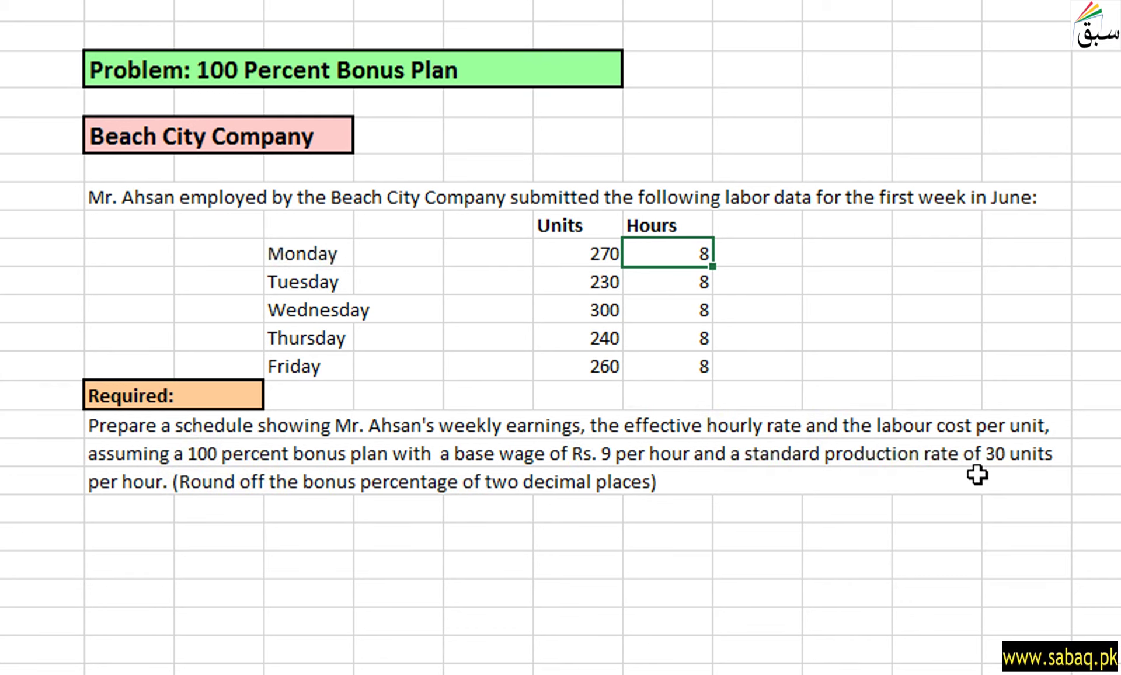
{"action": "left_click", "coordinate": [118, 483]}
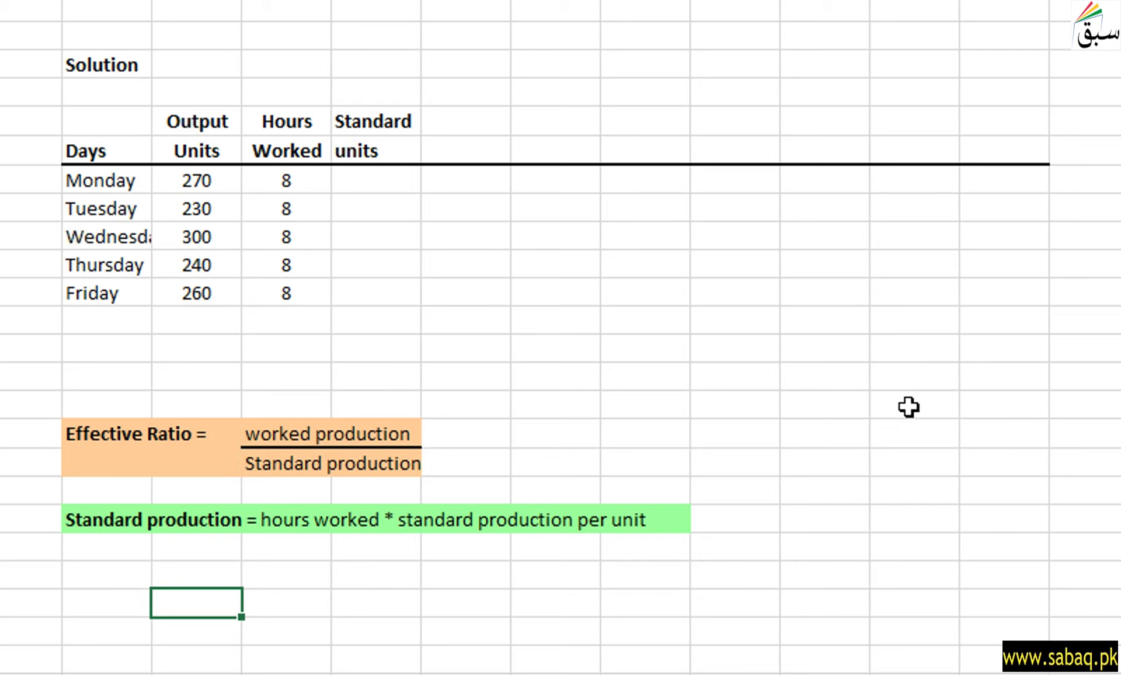
- Enter 30 as the hourly standard rate in a blank cell outside the table and calculate Monday's standard units with =L7*30
{"action": "left_click", "coordinate": [908, 407]}
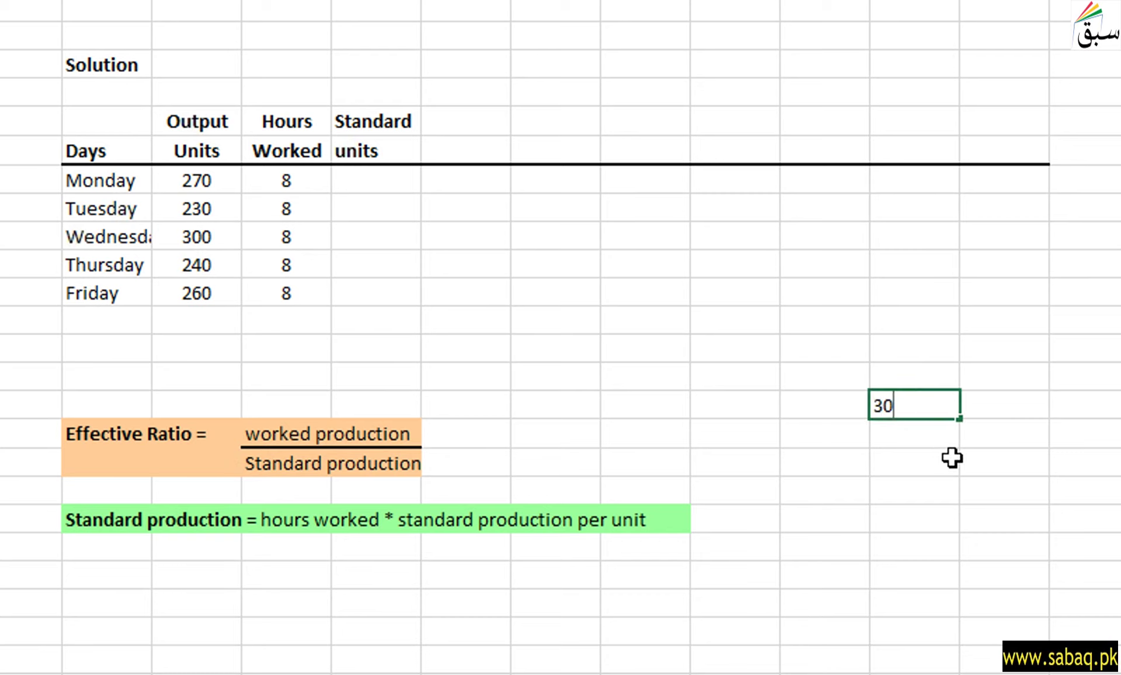
{"action": "key", "text": "Return"}
{"action": "left_click", "coordinate": [382, 183]}
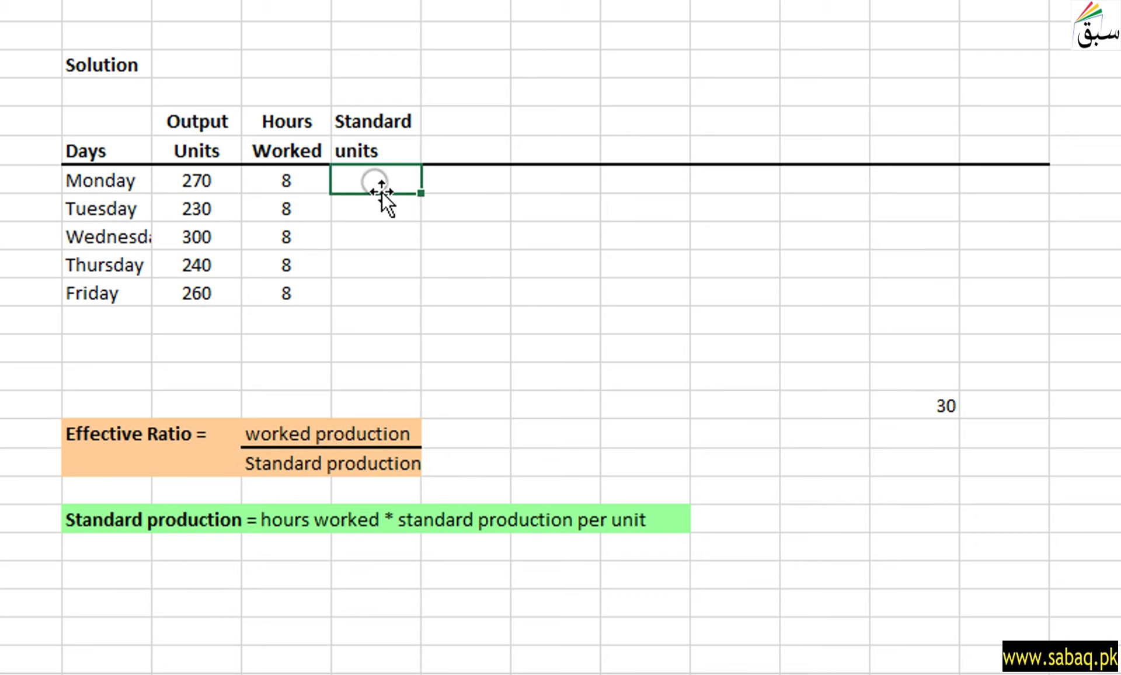
{"action": "type", "text": "="}
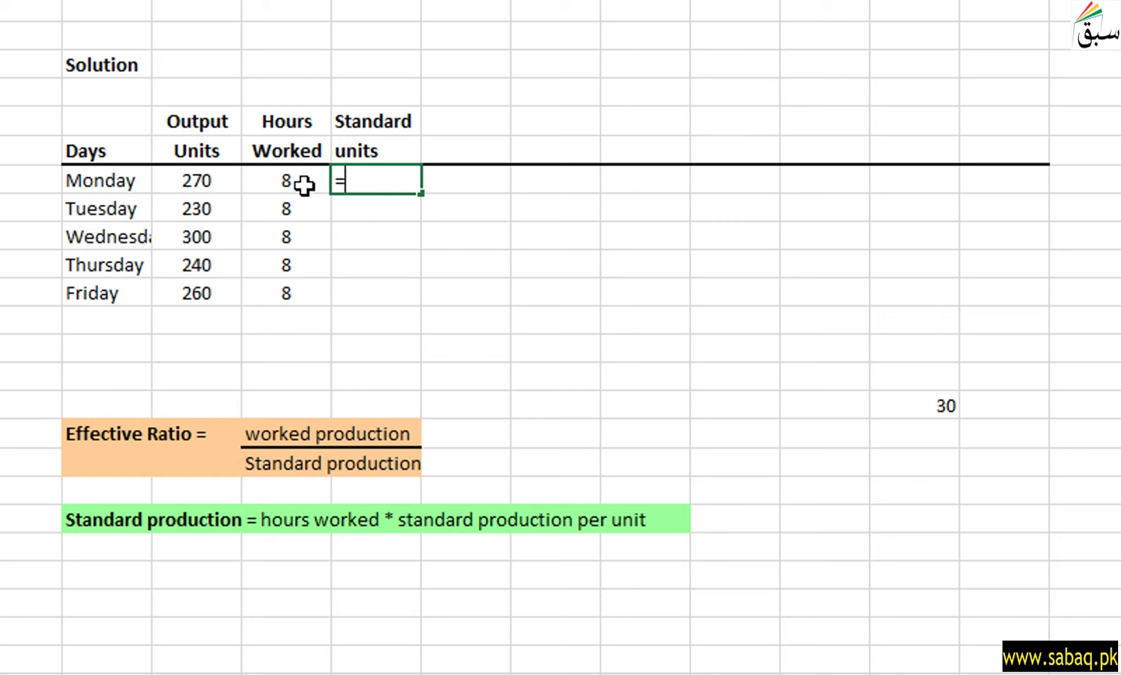
{"action": "left_click", "coordinate": [285, 181]}
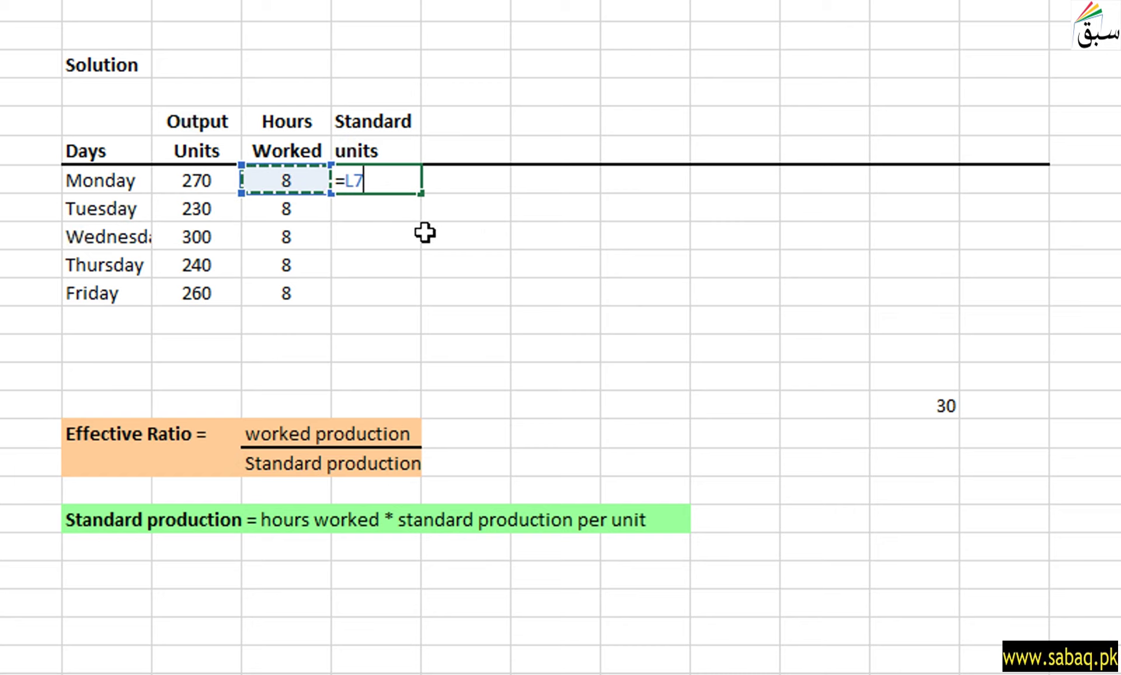
{"action": "type", "text": "*30"}
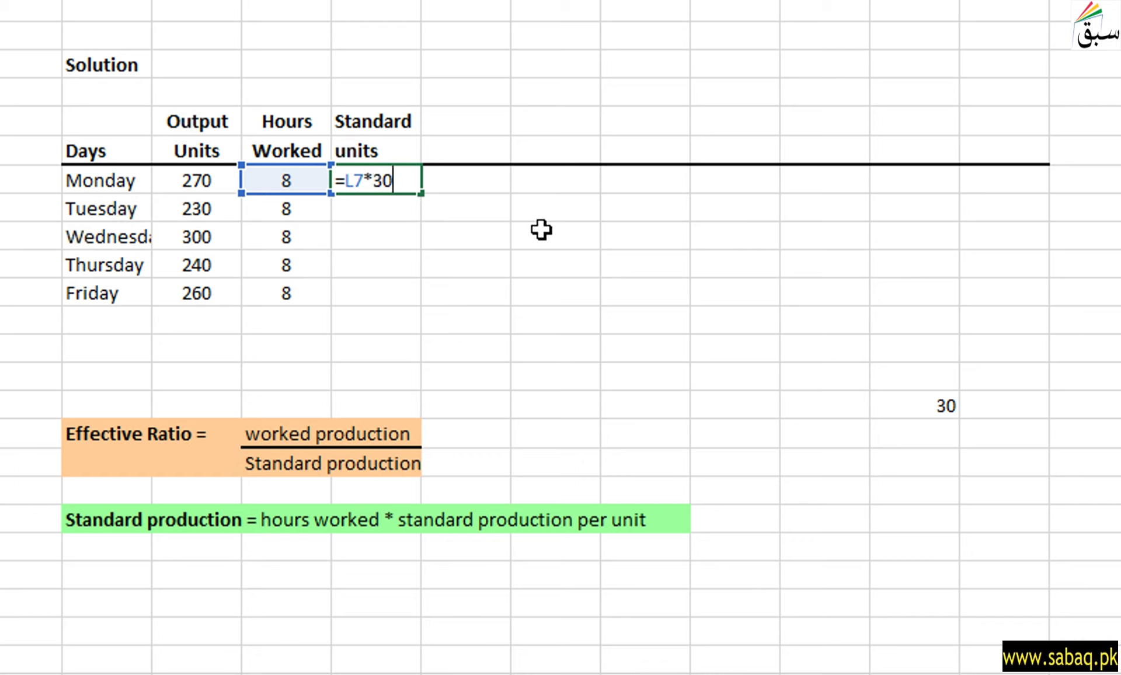
{"action": "key", "text": "Return"}
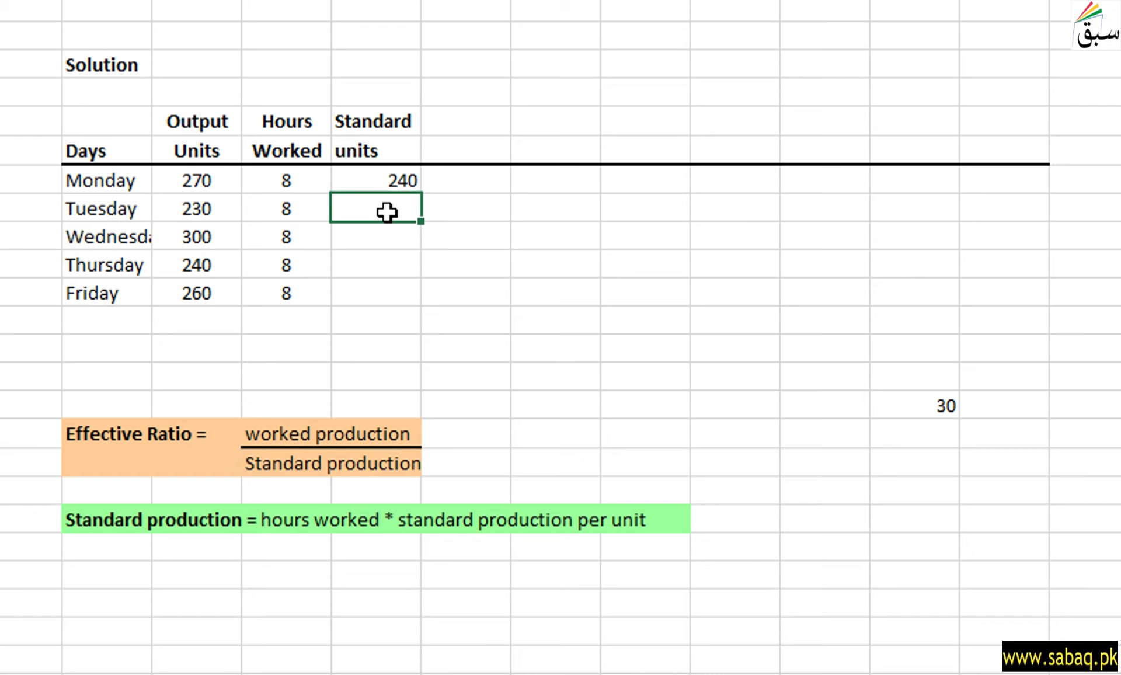
- Calculate Tuesday's standard units with =L8*30 and fill the formula down through Friday
{"action": "type", "text": "="}
{"action": "left_click", "coordinate": [285, 209]}
{"action": "type", "text": "*"}
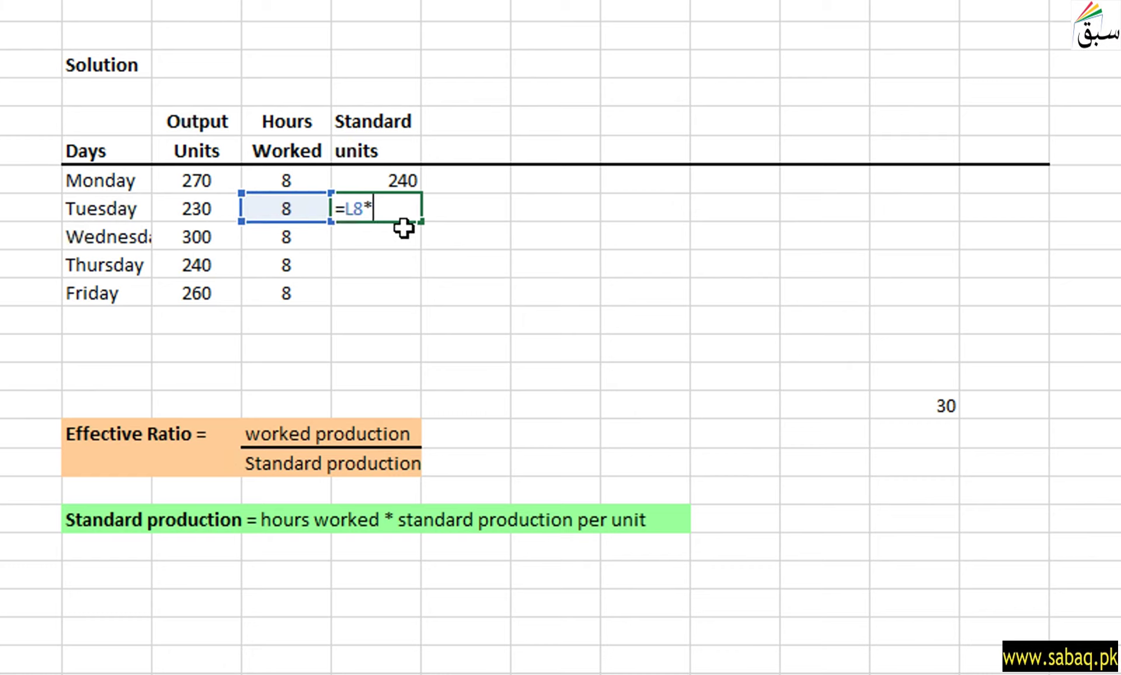
{"action": "type", "text": "30"}
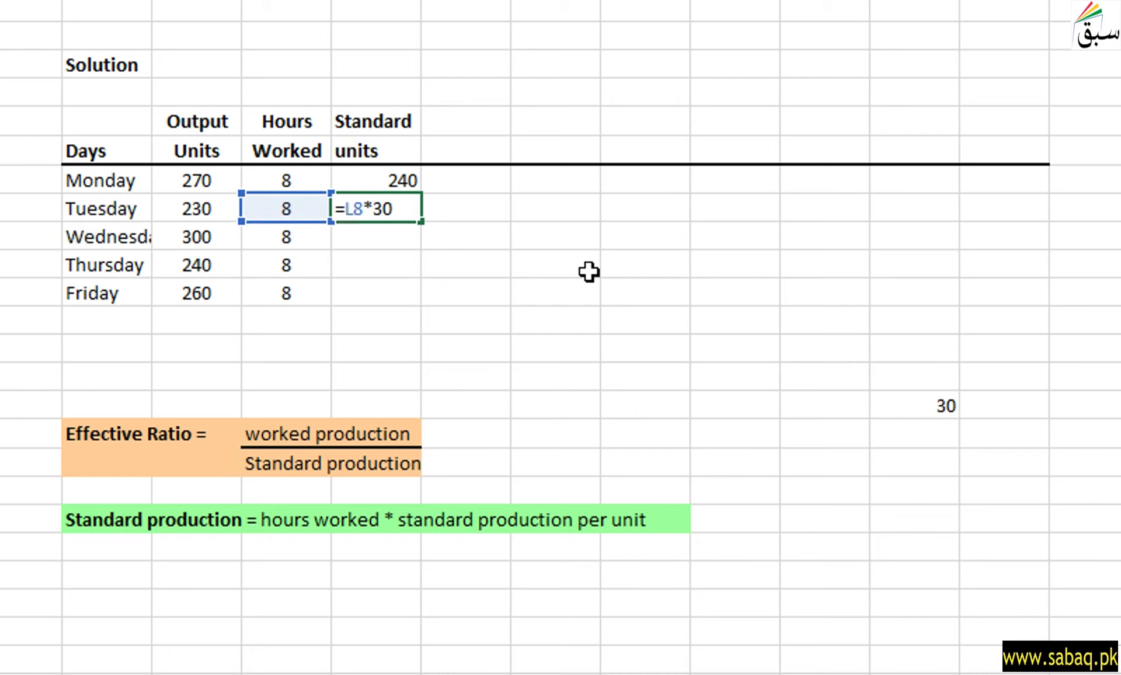
{"action": "key", "text": "Return"}
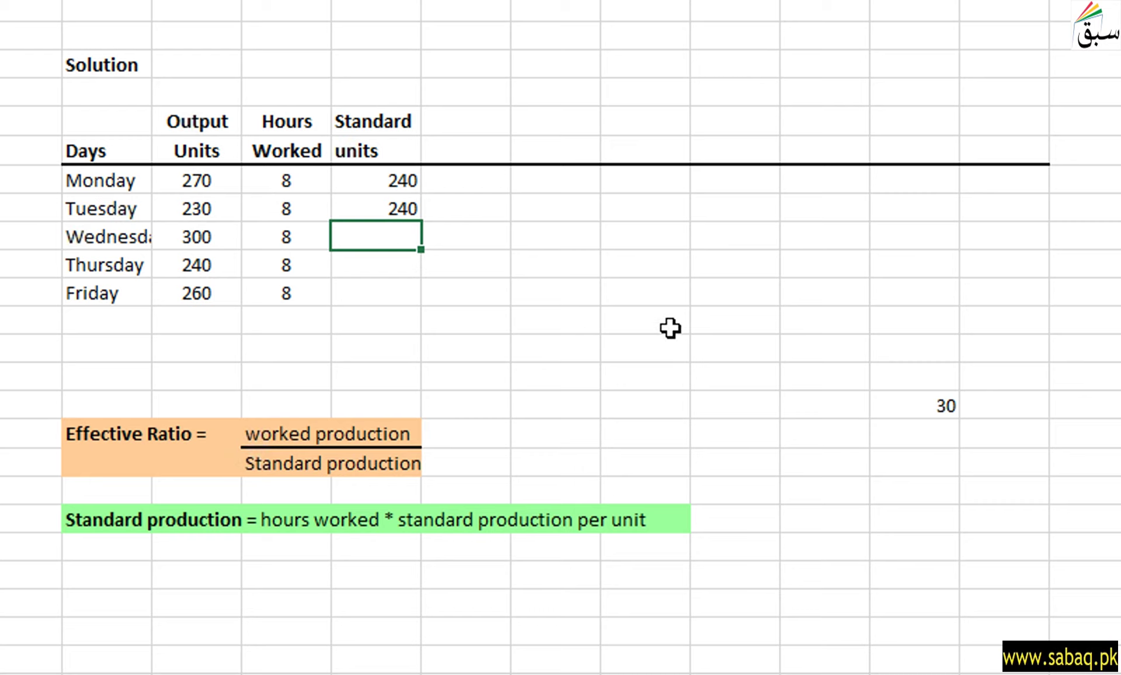
{"action": "left_click", "coordinate": [381, 208]}
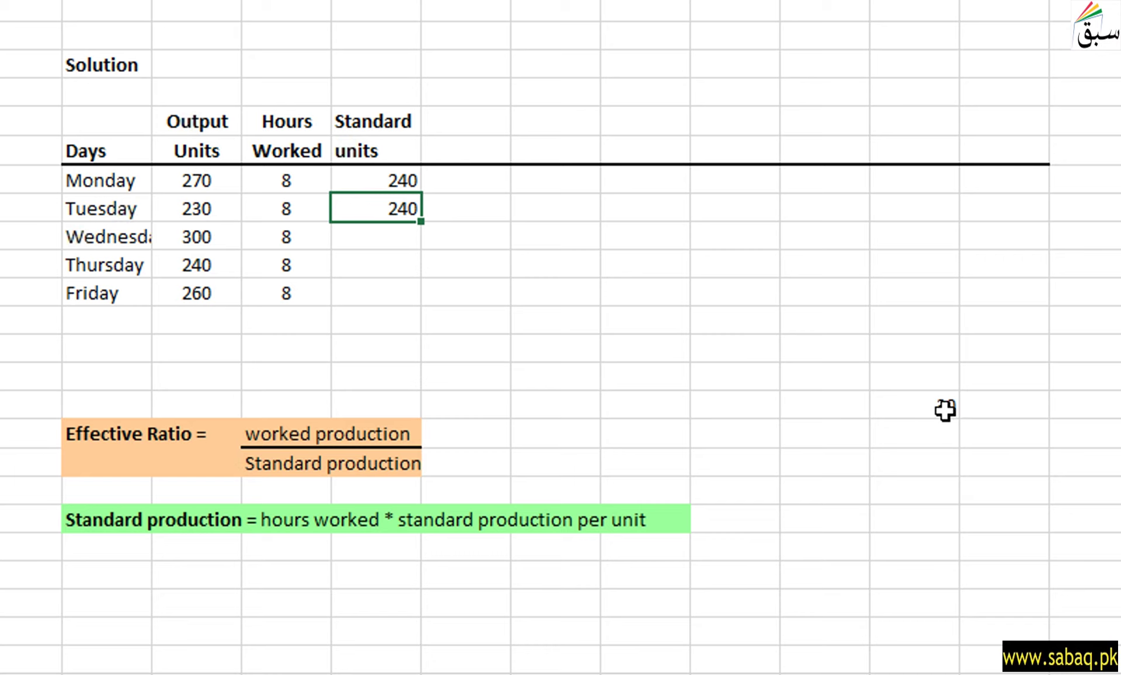
{"action": "left_click_drag", "start_coordinate": [422, 218], "coordinate": [403, 300]}
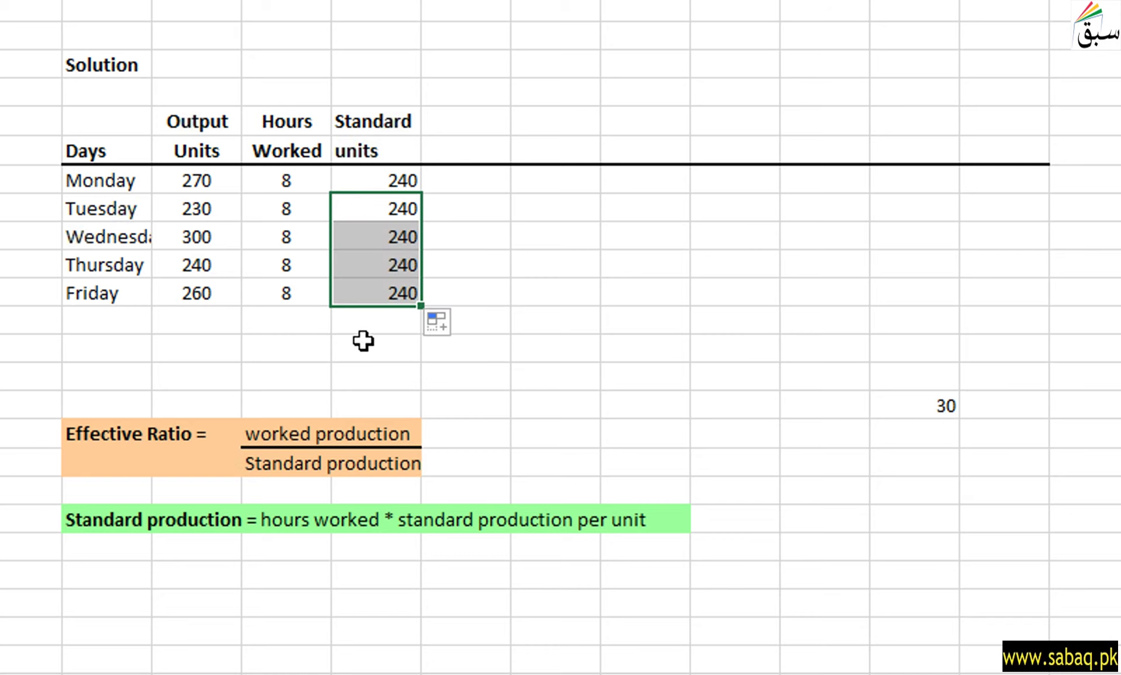
{"action": "left_click_drag", "start_coordinate": [82, 182], "coordinate": [292, 208]}
{"action": "left_click", "coordinate": [403, 209]}
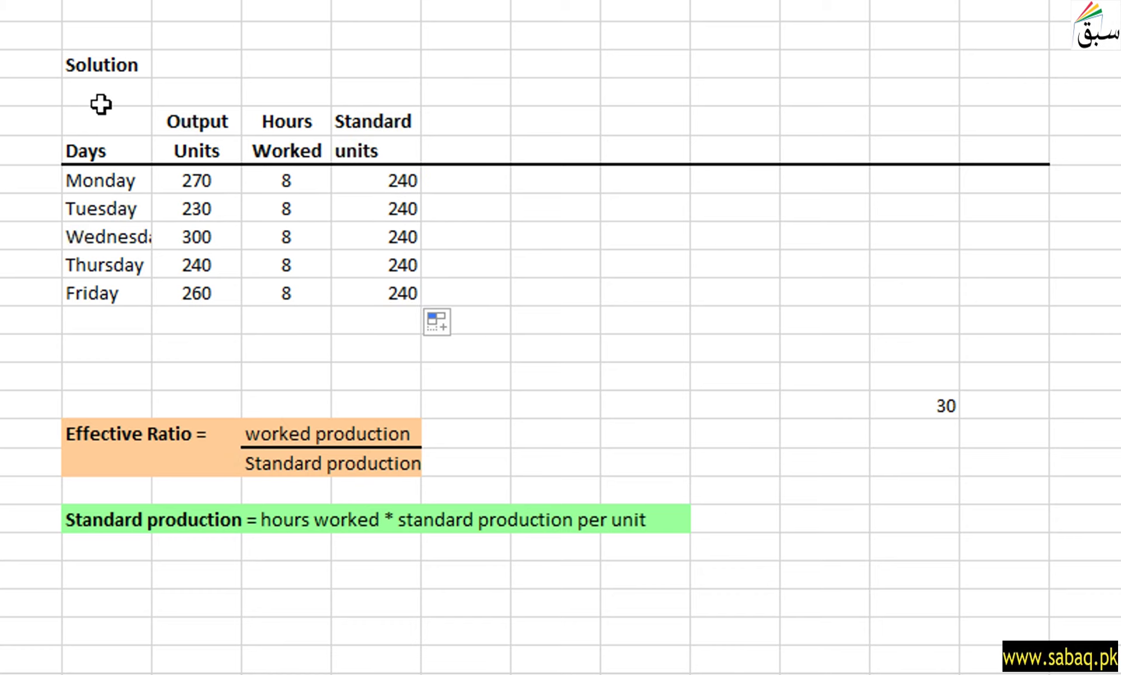
{"action": "key", "text": "ctrl"}
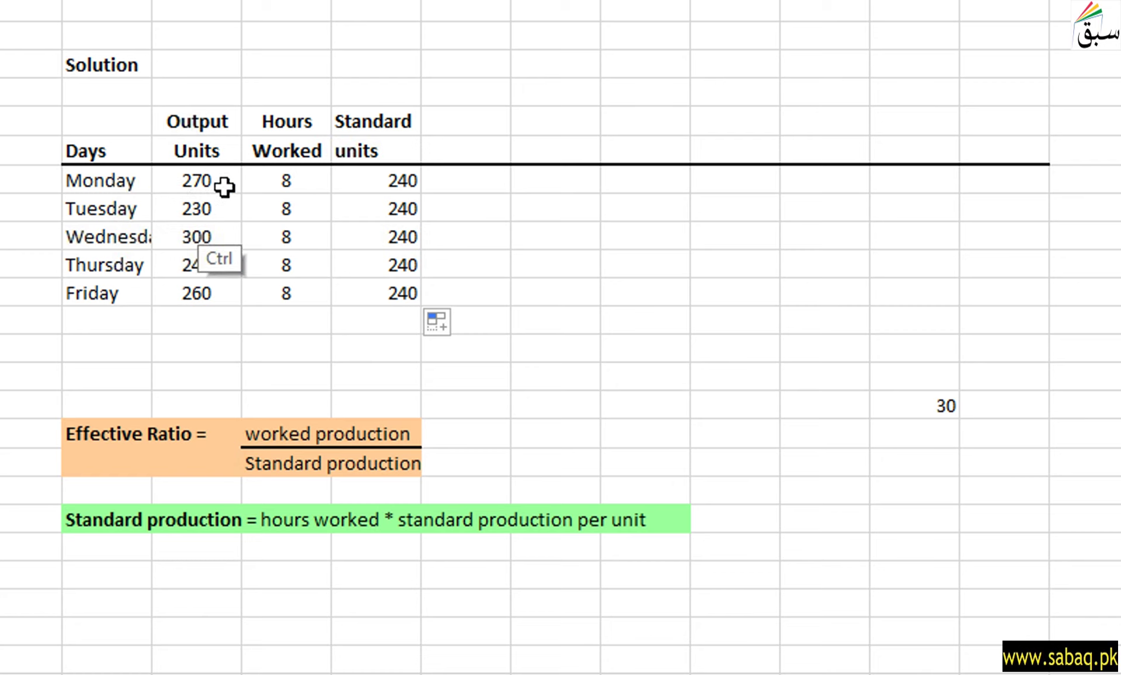
- Add an Efficiency ratio column heading next to Standard units
{"action": "left_click", "coordinate": [465, 121]}
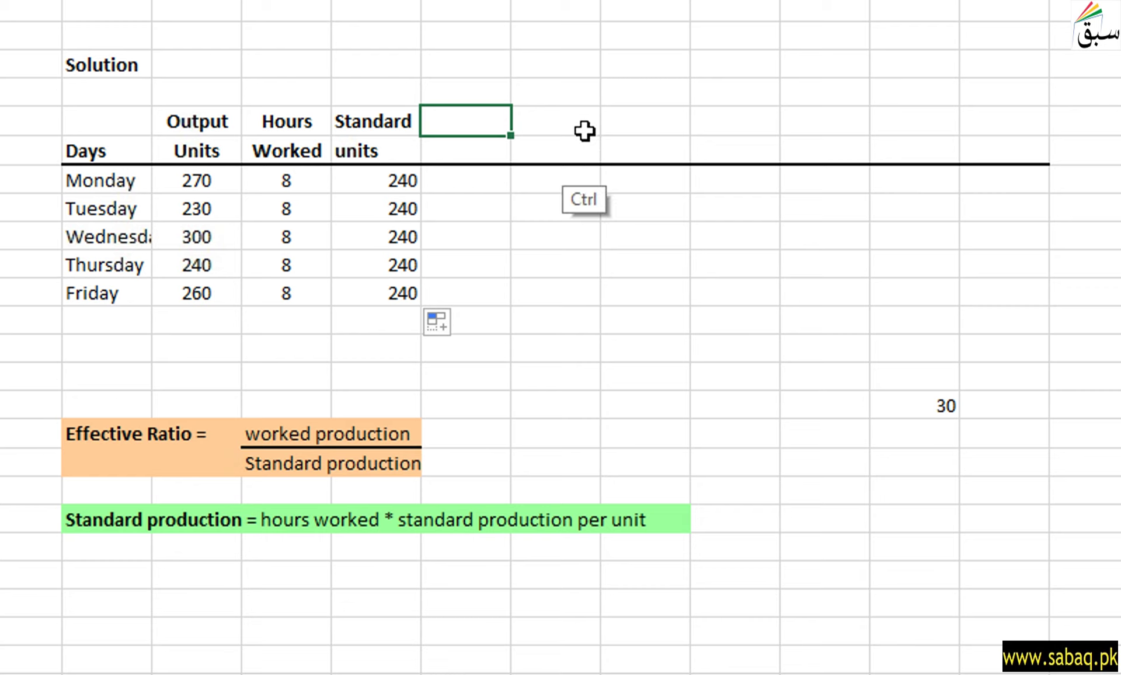
{"action": "key", "text": "ctrl+v"}
{"action": "left_click", "coordinate": [468, 230]}
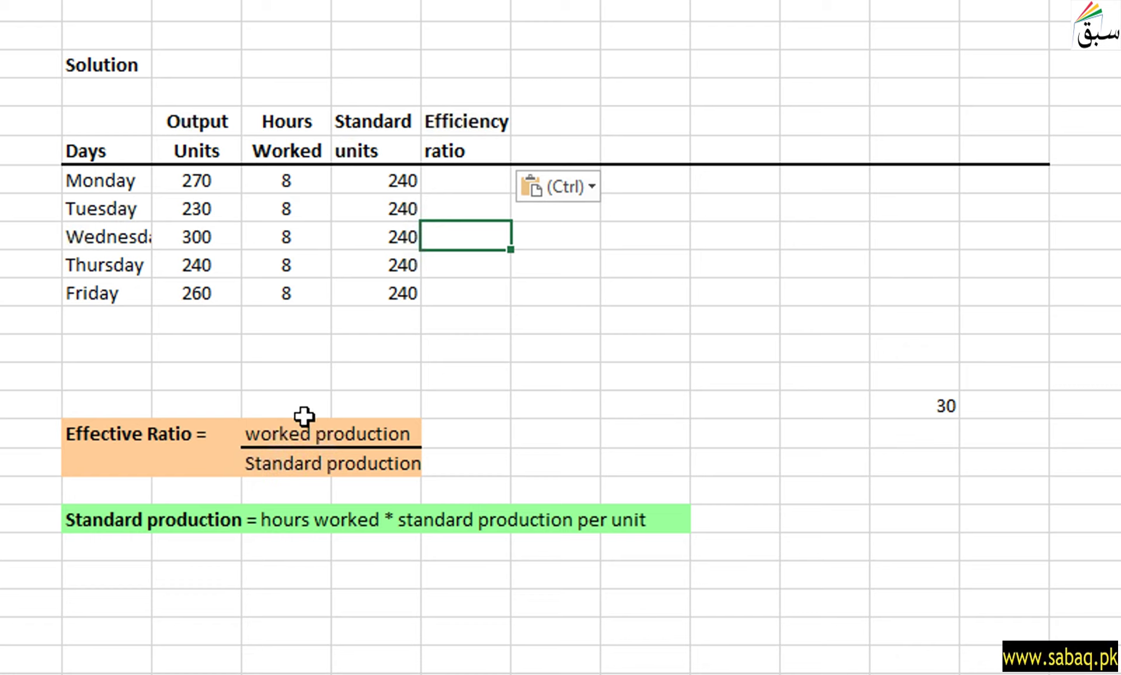
- Enter the column references 1 above Output Units, 2 above Standard units and 1/2 above Efficiency ratio
{"action": "left_click", "coordinate": [374, 90]}
{"action": "left_click", "coordinate": [197, 92]}
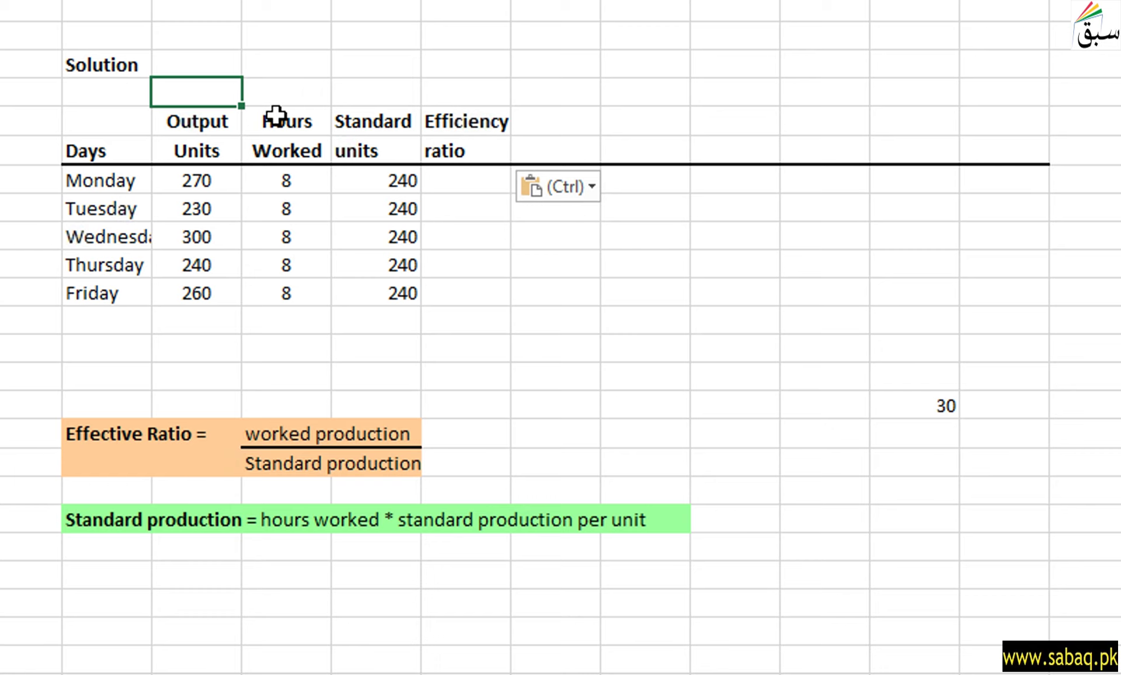
{"action": "type", "text": "1"}
{"action": "left_click", "coordinate": [367, 91]}
{"action": "type", "text": "2"}
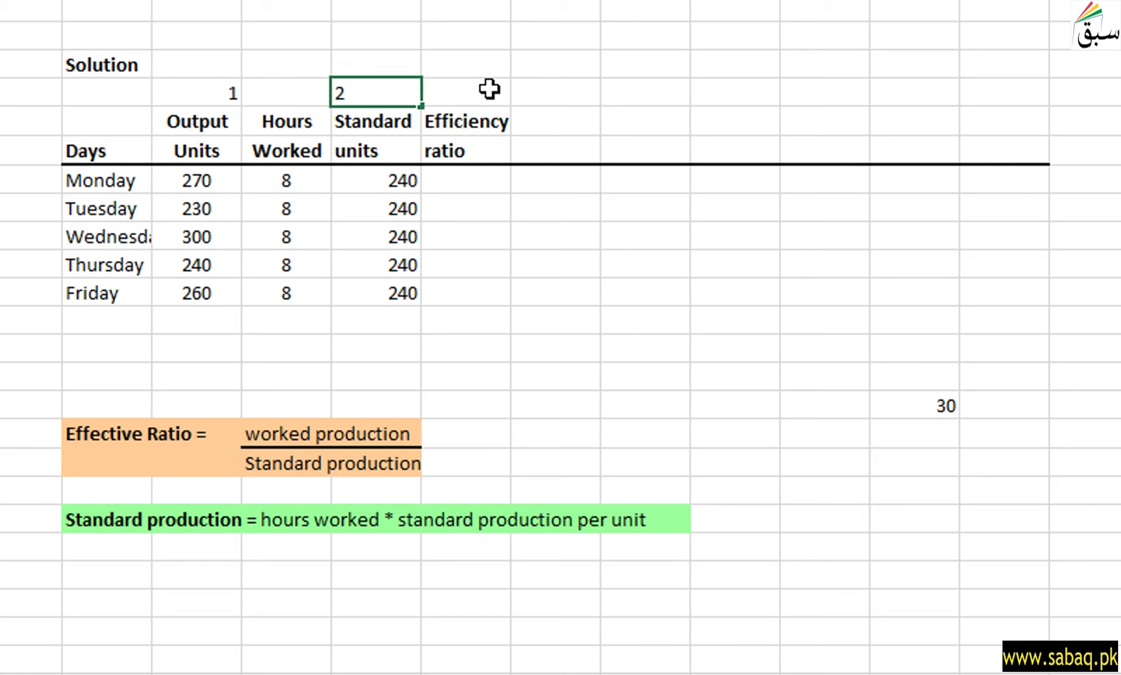
{"action": "left_click", "coordinate": [484, 95]}
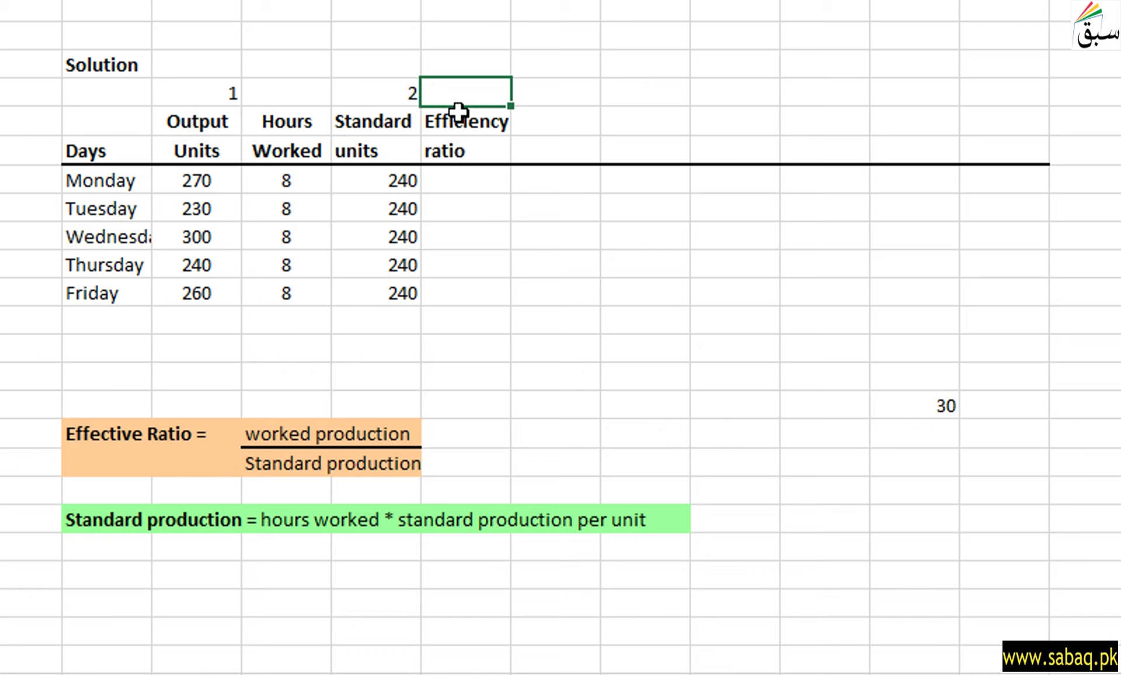
{"action": "type", "text": "1/2"}
{"action": "key", "text": "Return"}
- Calculate Monday's efficiency ratio by dividing output units by standard units with =K7/M7
{"action": "left_click", "coordinate": [475, 184]}
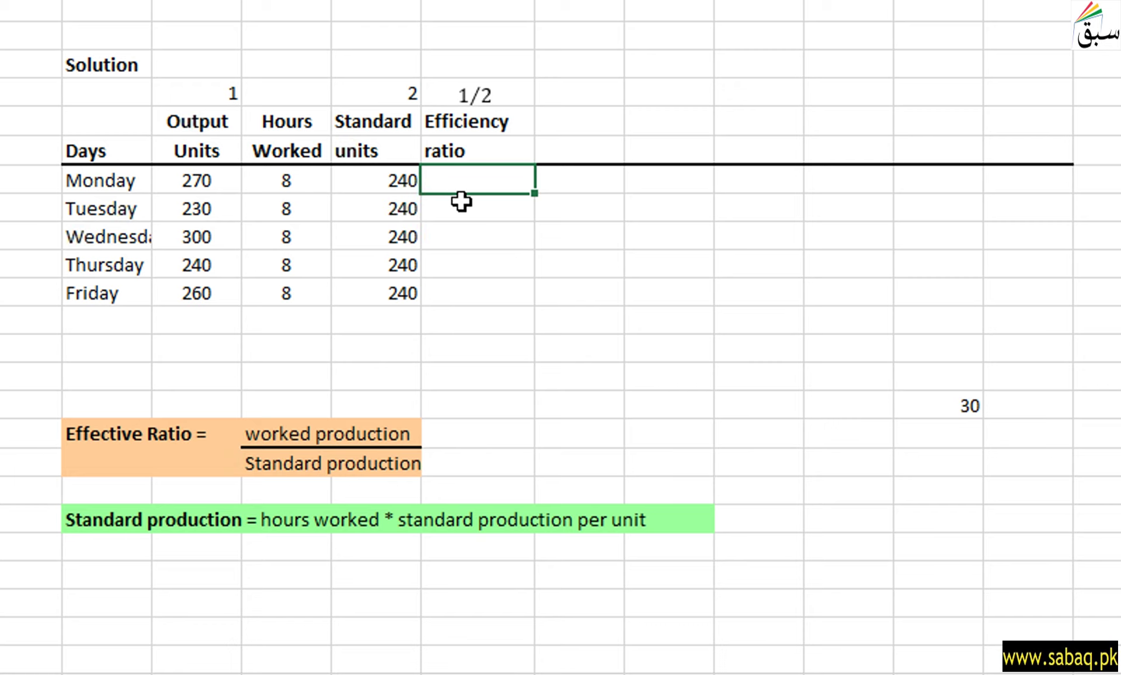
{"action": "type", "text": "="}
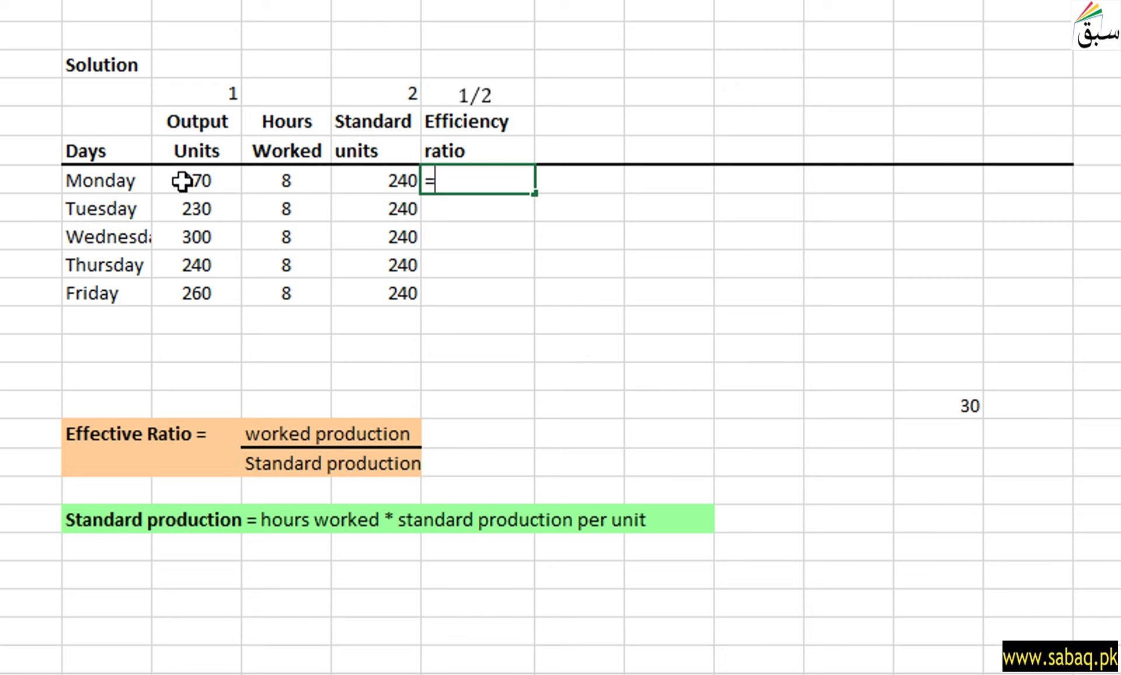
{"action": "left_click", "coordinate": [187, 180]}
{"action": "type", "text": "/"}
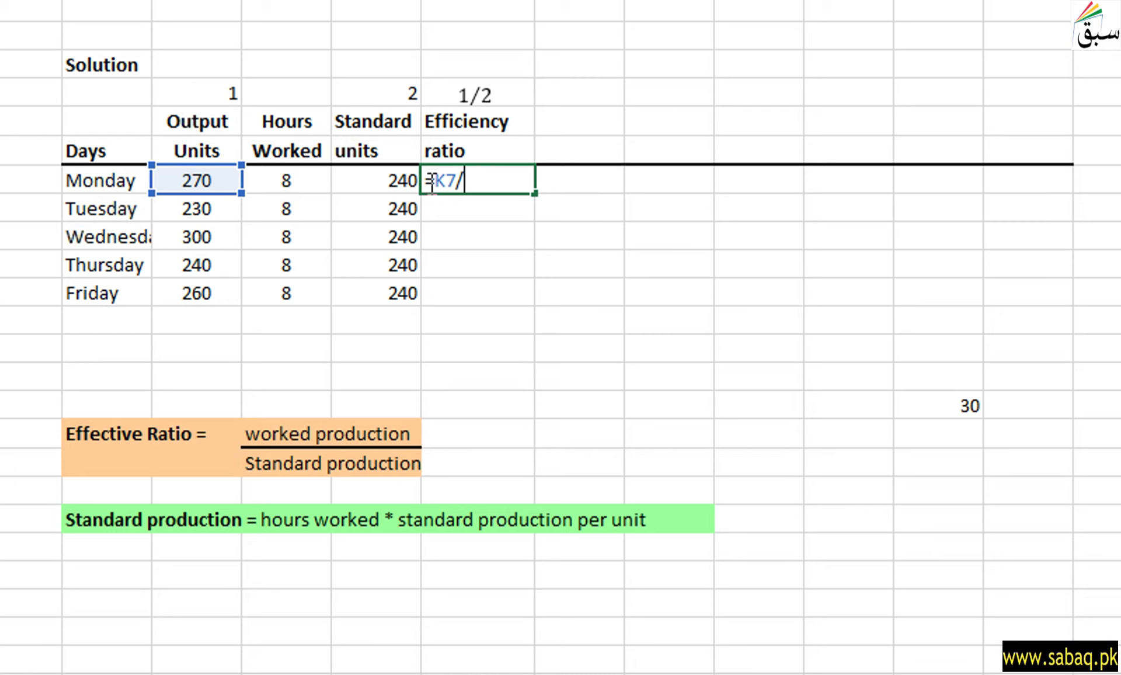
{"action": "left_click", "coordinate": [385, 182]}
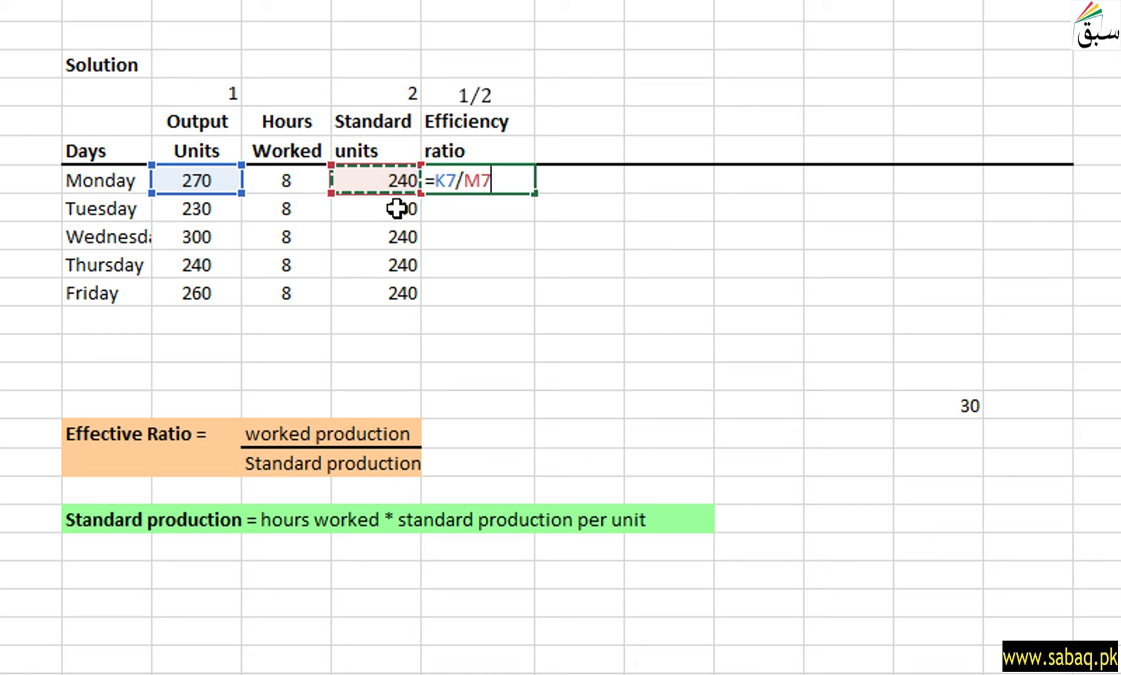
{"action": "key", "text": "Return"}
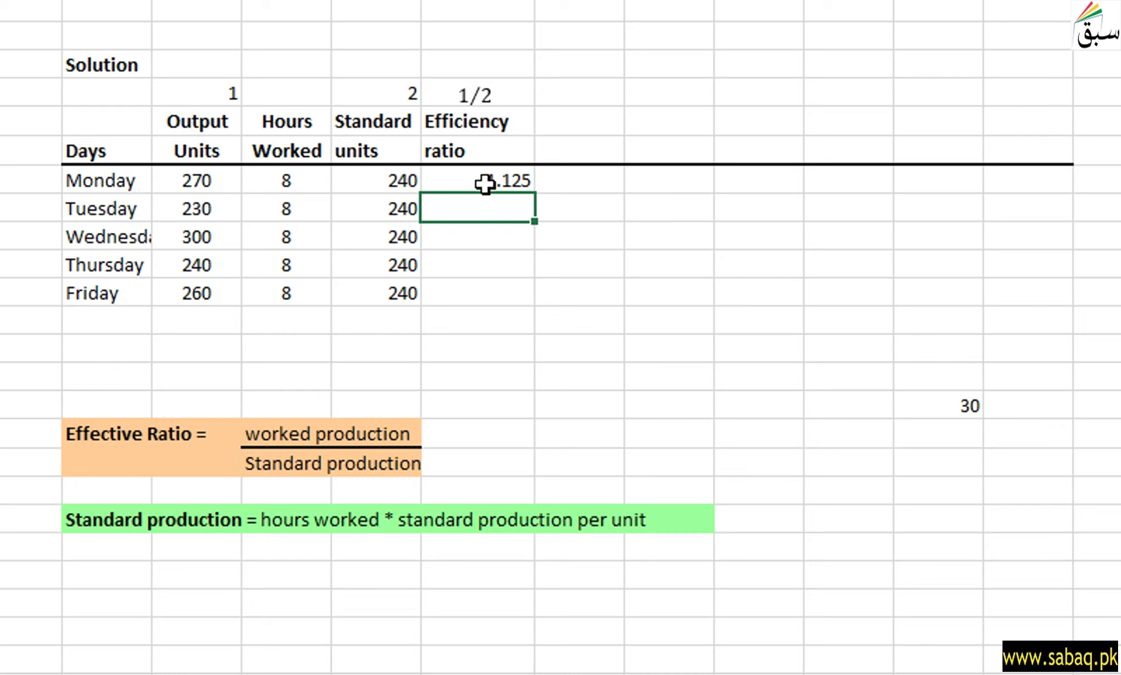
- Calculate Tuesday's efficiency ratio with =K8/M8 and fill the formula down through Friday
{"action": "type", "text": "="}
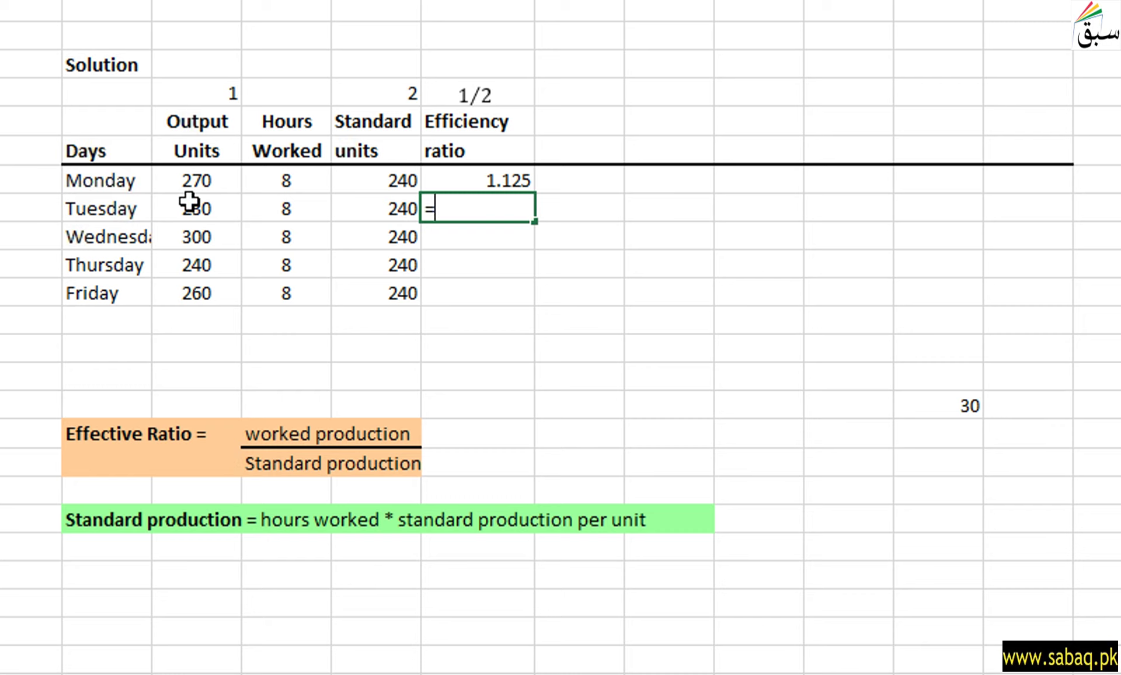
{"action": "left_click", "coordinate": [185, 208]}
{"action": "type", "text": "/"}
{"action": "left_click", "coordinate": [393, 209]}
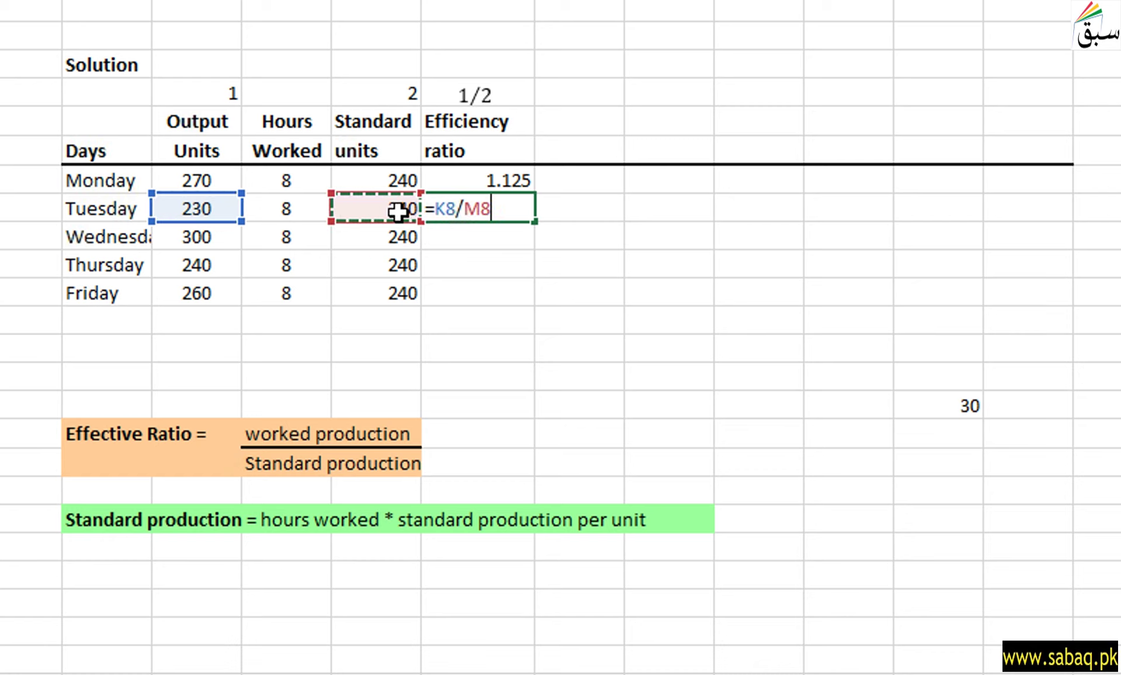
{"action": "key", "text": "Return"}
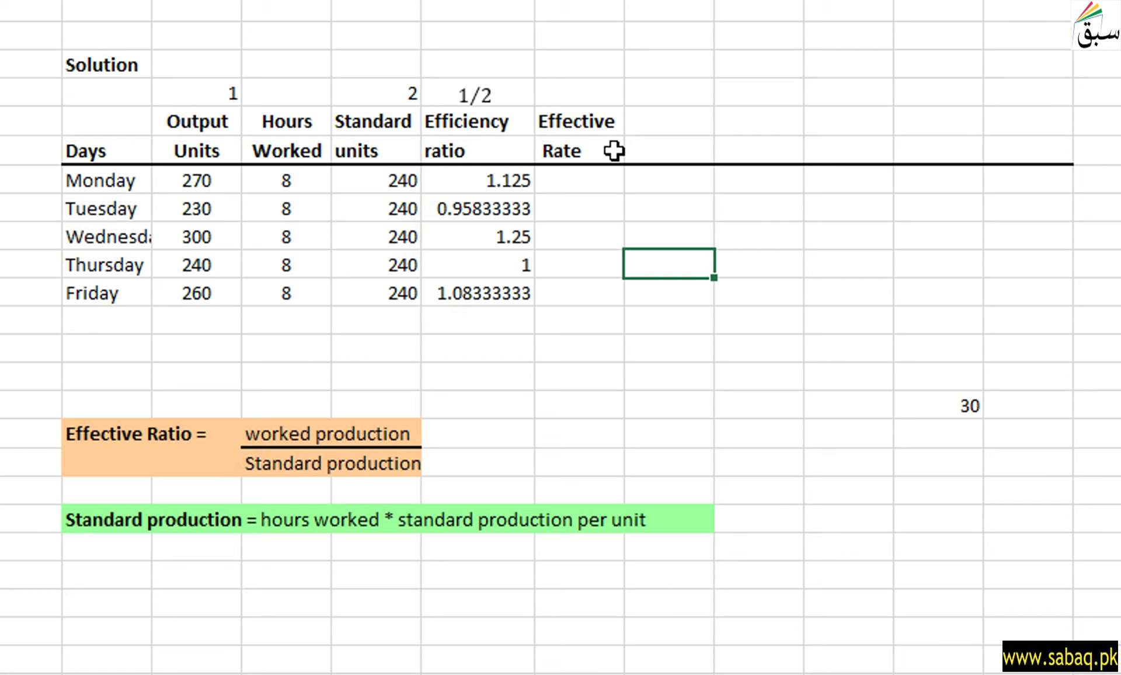
- Complete the Effective Rate (Rs.) heading and add a Base Wage (Rs.) column heading beside it
{"action": "left_click", "coordinate": [571, 183]}
{"action": "left_click", "coordinate": [586, 94]}
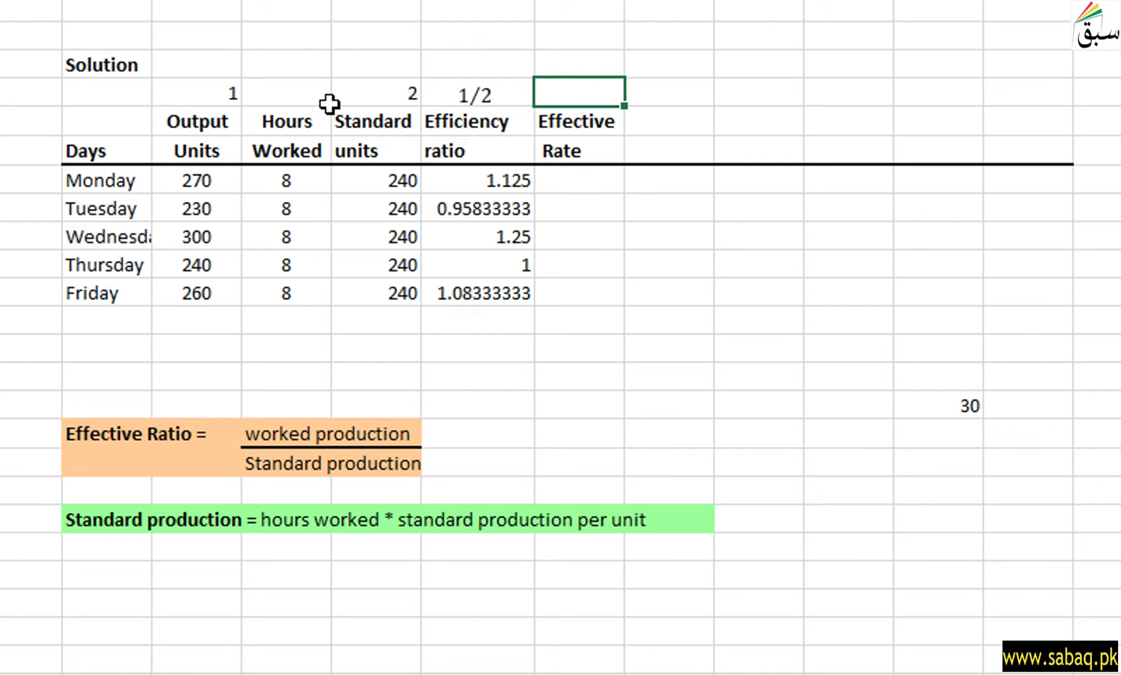
{"action": "left_click", "coordinate": [680, 123]}
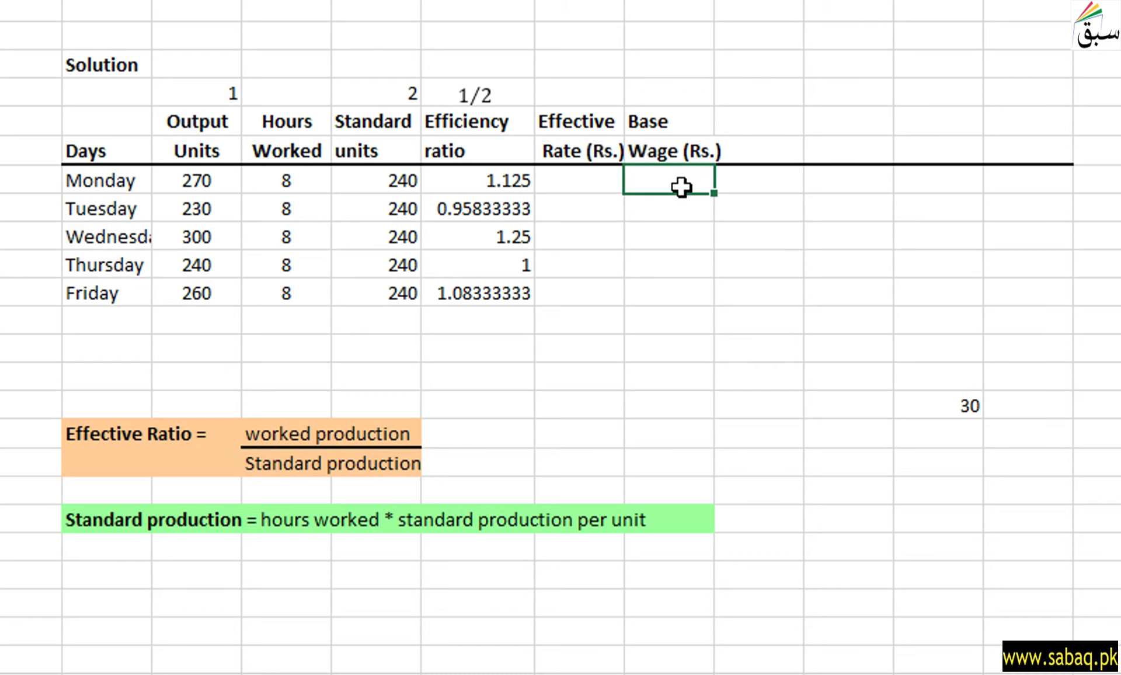
- Enter a base wage of 9 for Monday and copy it down through Friday
{"action": "type", "text": "9"}
{"action": "left_click", "coordinate": [668, 225]}
{"action": "left_click", "coordinate": [647, 182]}
{"action": "left_click_drag", "start_coordinate": [713, 193], "coordinate": [708, 301]}
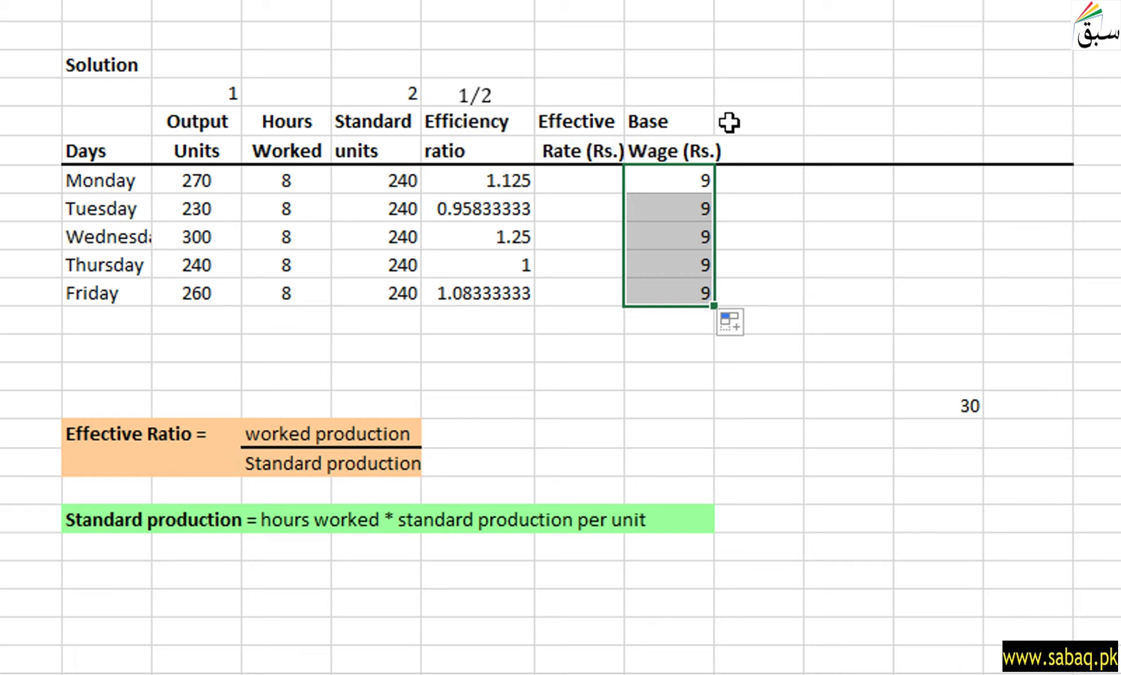
- Add the note "base wage* eff. Ratio" above Effective Rate and calculate Monday's effective rate with =N7*P7
{"action": "left_click", "coordinate": [591, 92]}
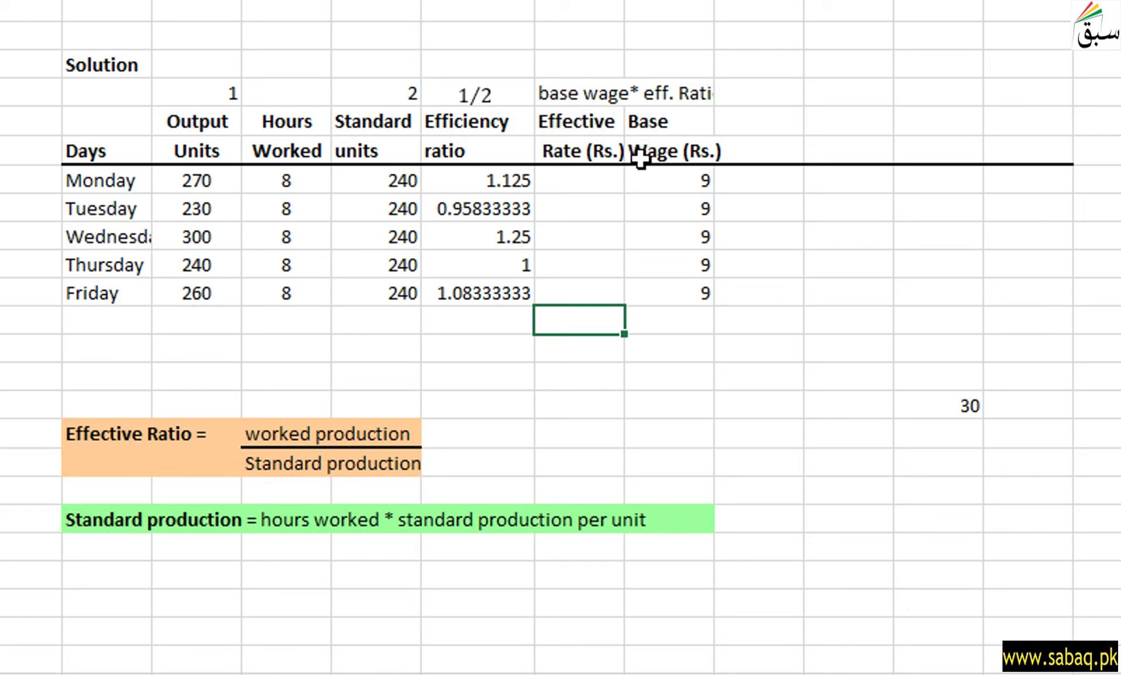
{"action": "left_click", "coordinate": [576, 186]}
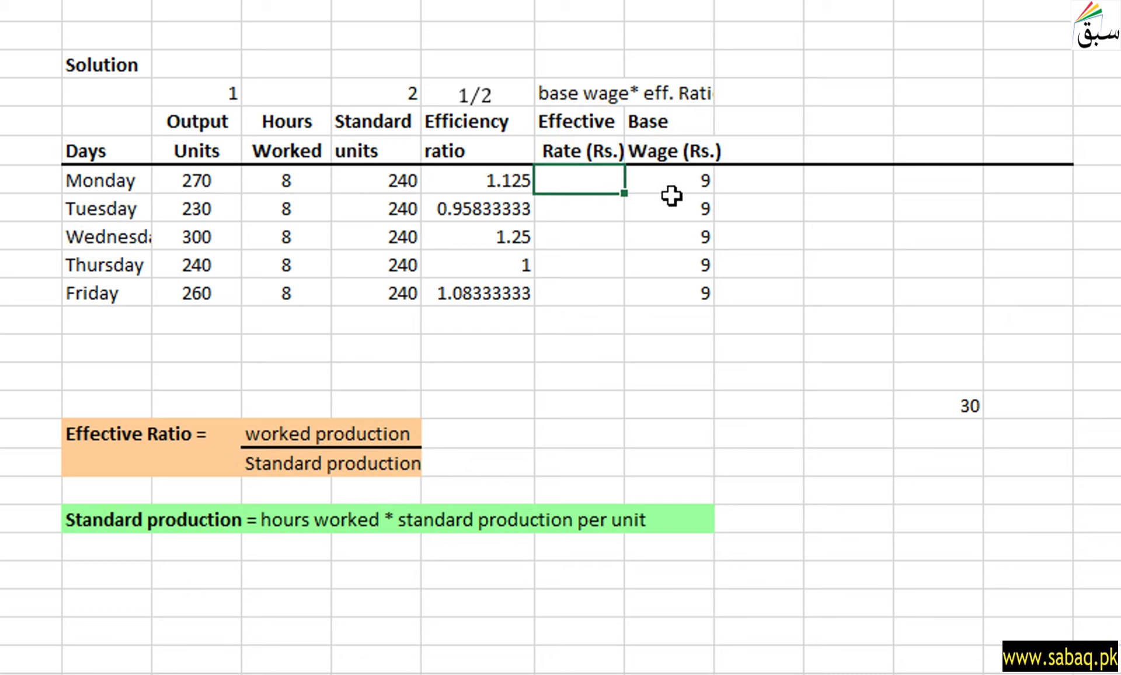
{"action": "type", "text": "="}
{"action": "left_click", "coordinate": [497, 180]}
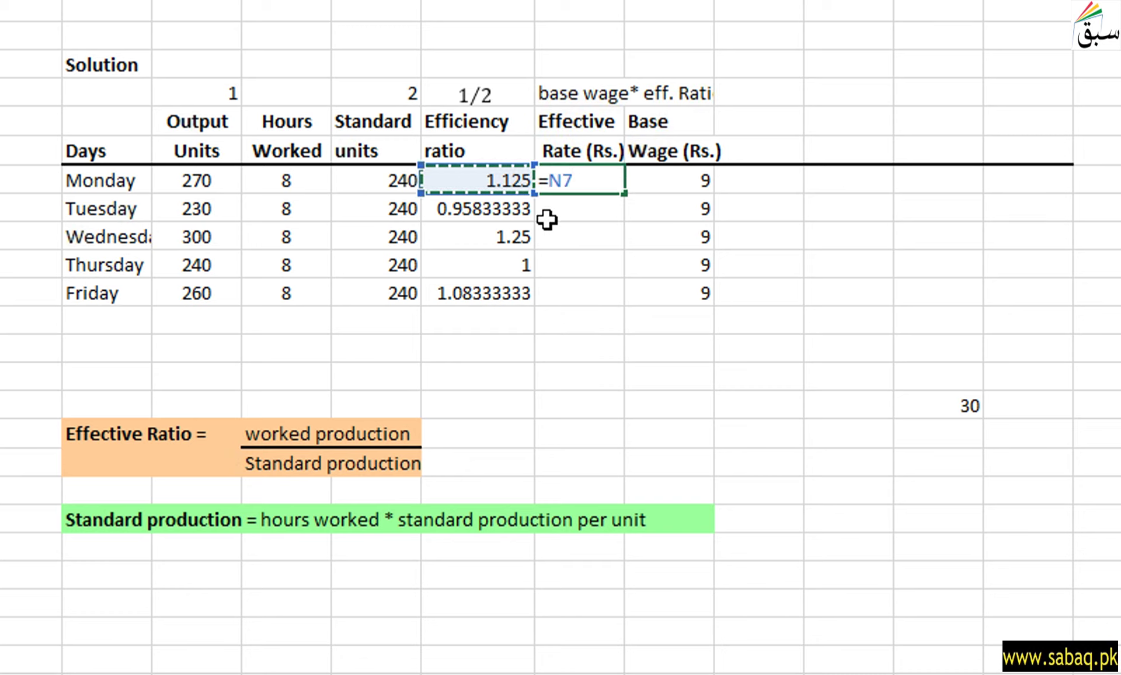
{"action": "type", "text": "*"}
{"action": "left_click", "coordinate": [690, 190]}
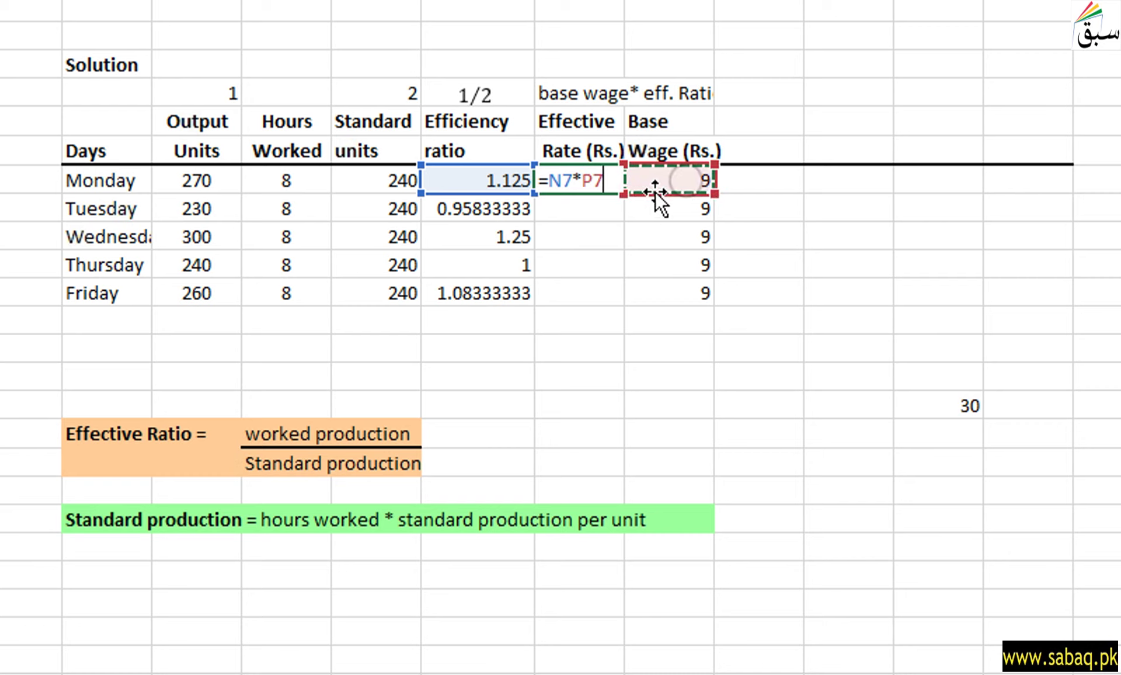
{"action": "key", "text": "Return"}
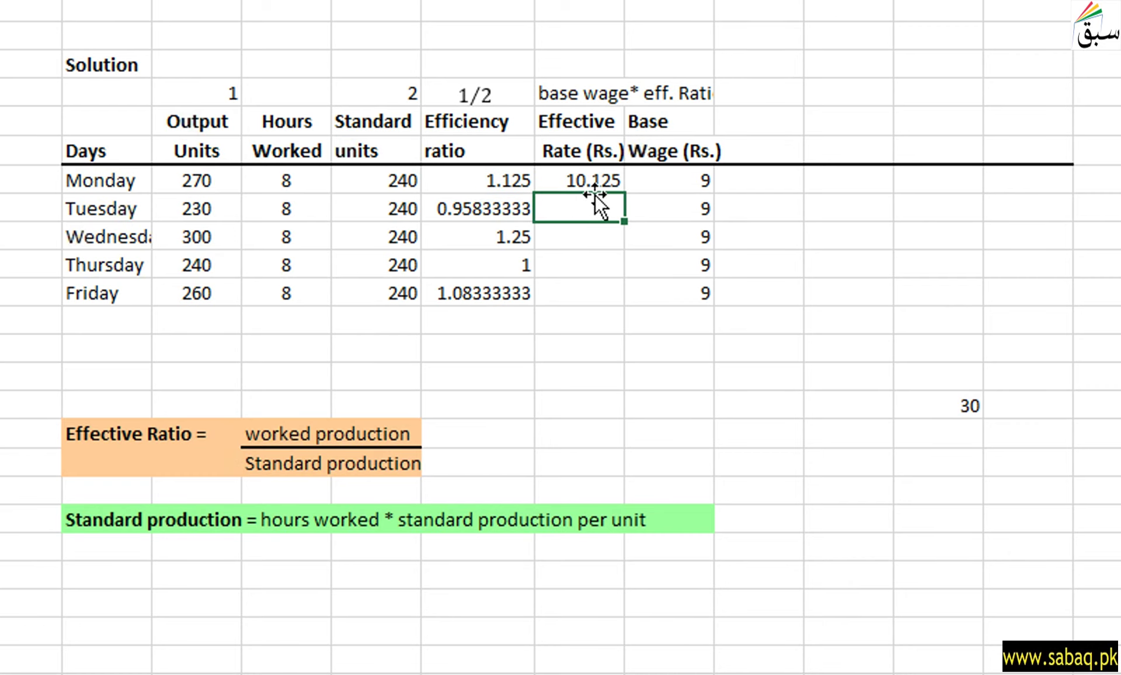
{"action": "left_click", "coordinate": [667, 182]}
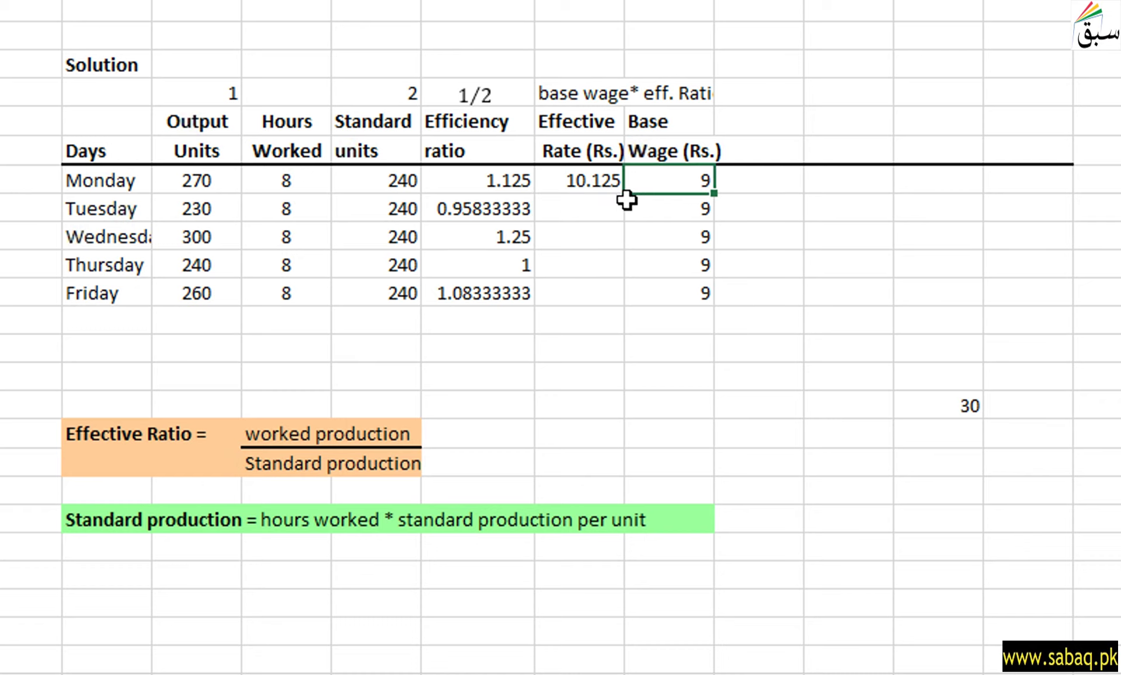
{"action": "left_click", "coordinate": [462, 181]}
{"action": "left_click", "coordinate": [99, 180]}
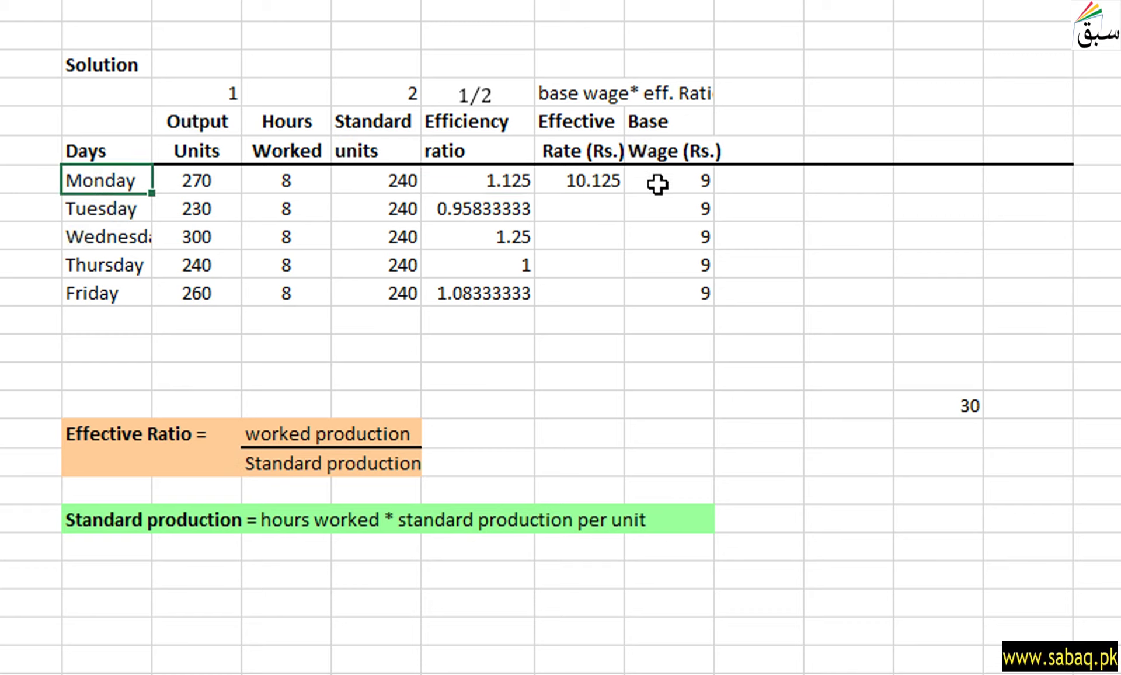
{"action": "left_click", "coordinate": [367, 181]}
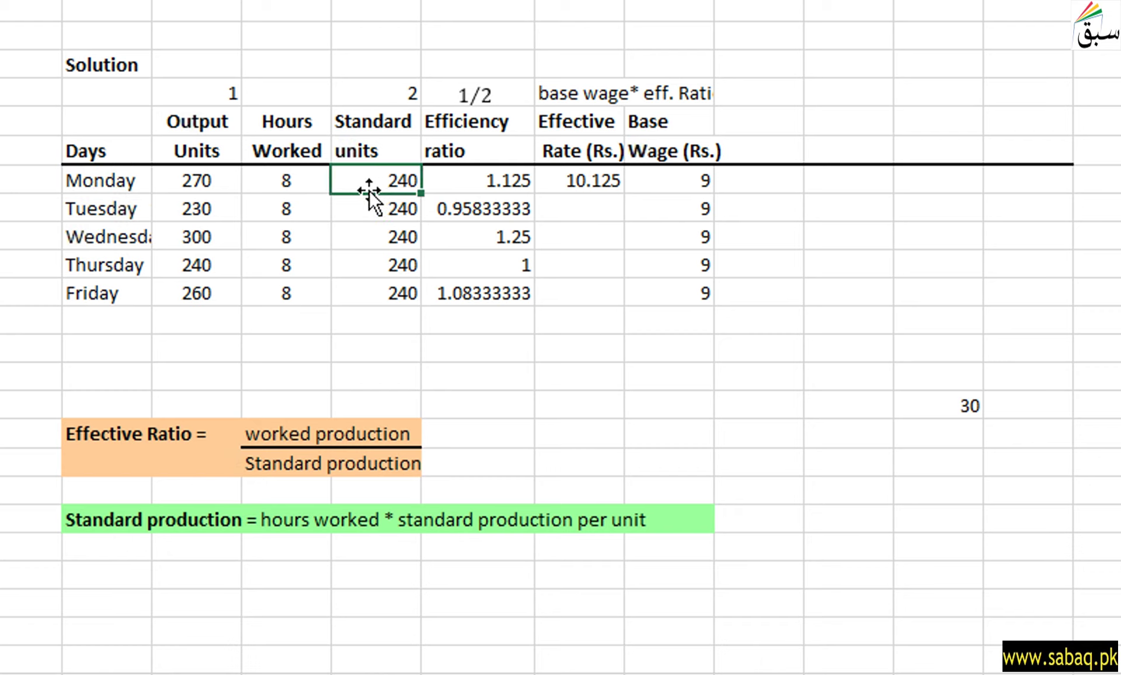
{"action": "left_click", "coordinate": [206, 182]}
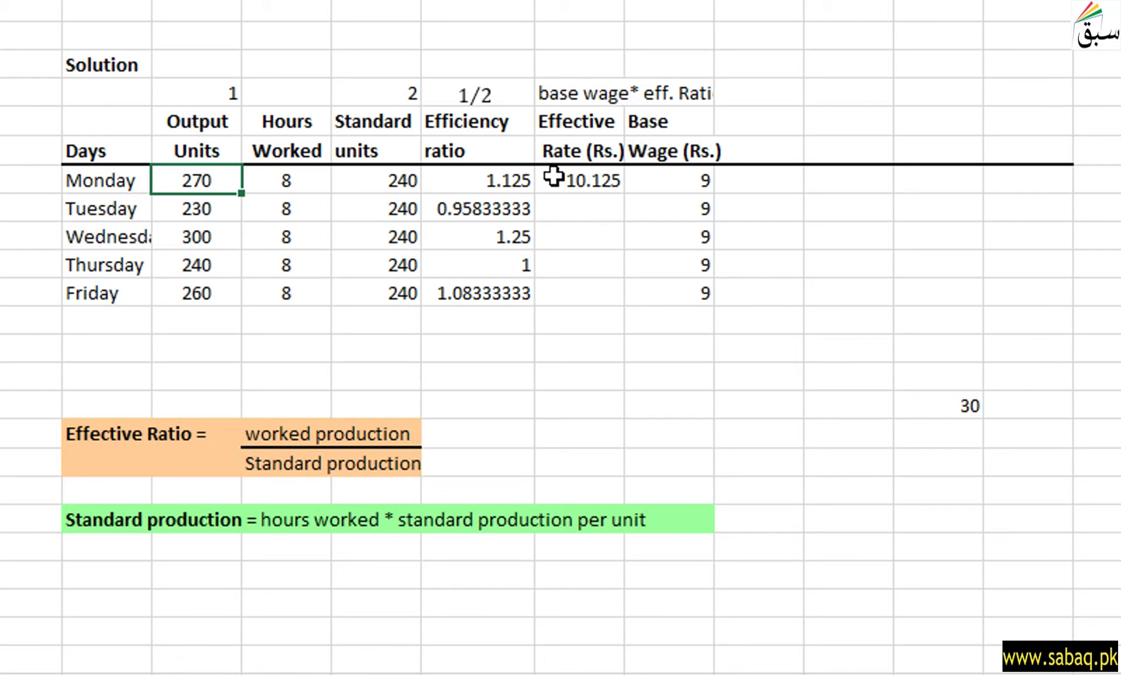
- Enter a dash as Tuesday's effective rate and calculate Wednesday's by multiplying its efficiency ratio by its base wage
{"action": "left_click", "coordinate": [596, 212]}
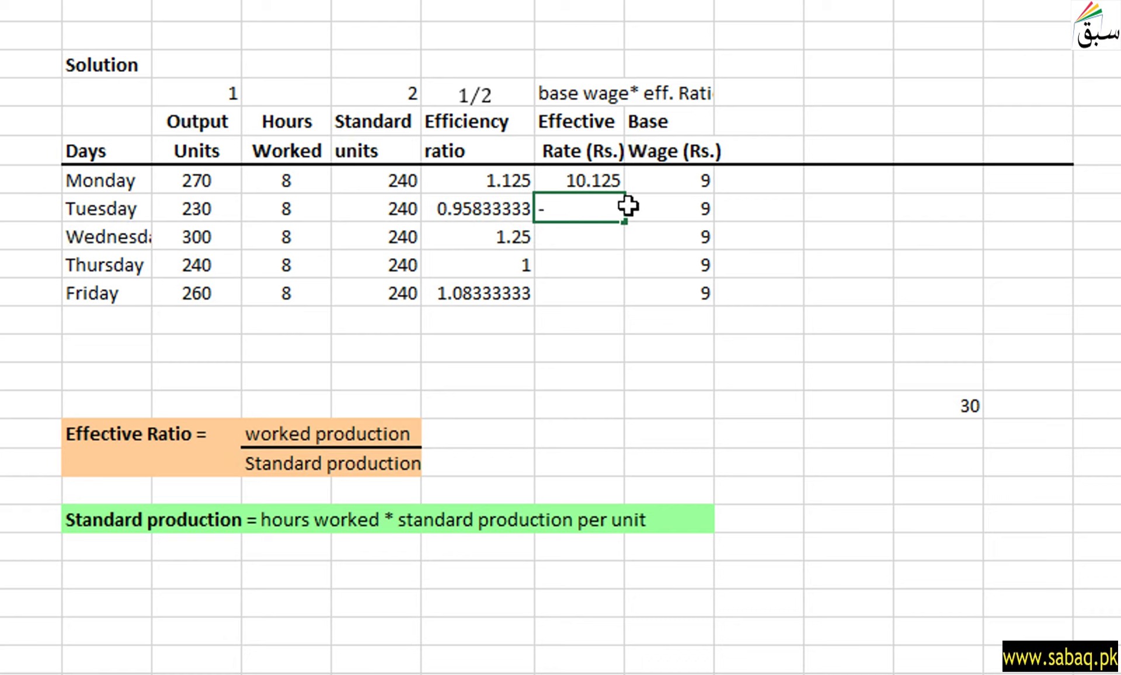
{"action": "key", "text": "Return"}
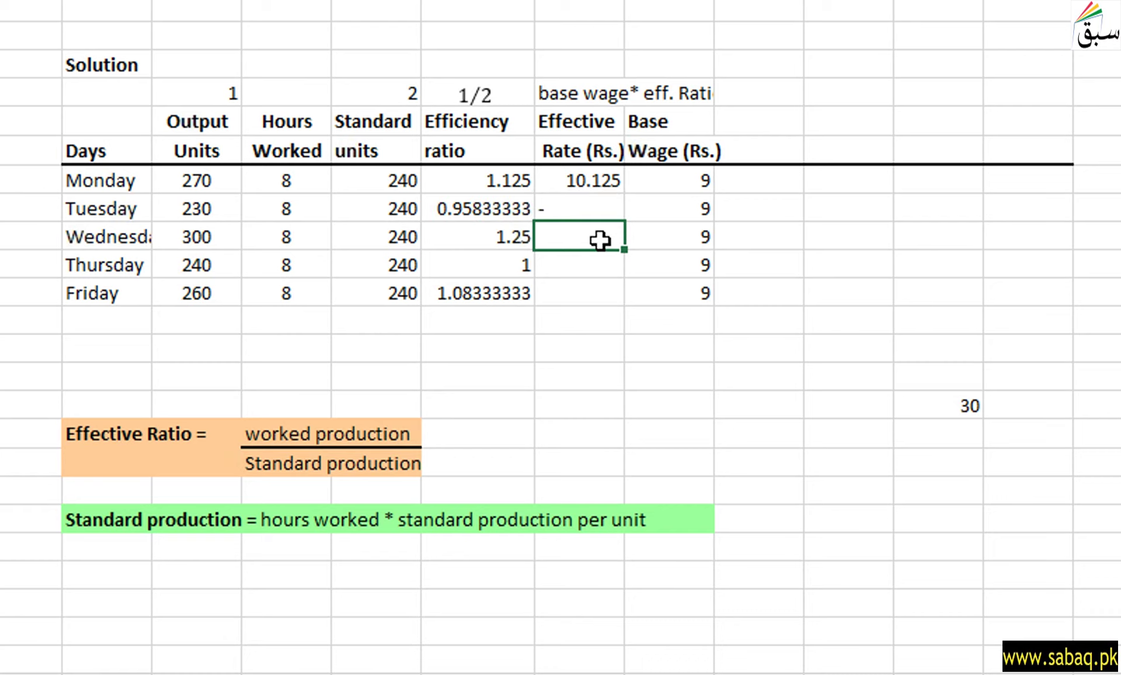
{"action": "type", "text": "="}
{"action": "left_click", "coordinate": [508, 240]}
{"action": "type", "text": "*"}
{"action": "left_click", "coordinate": [702, 238]}
{"action": "key", "text": "Return"}
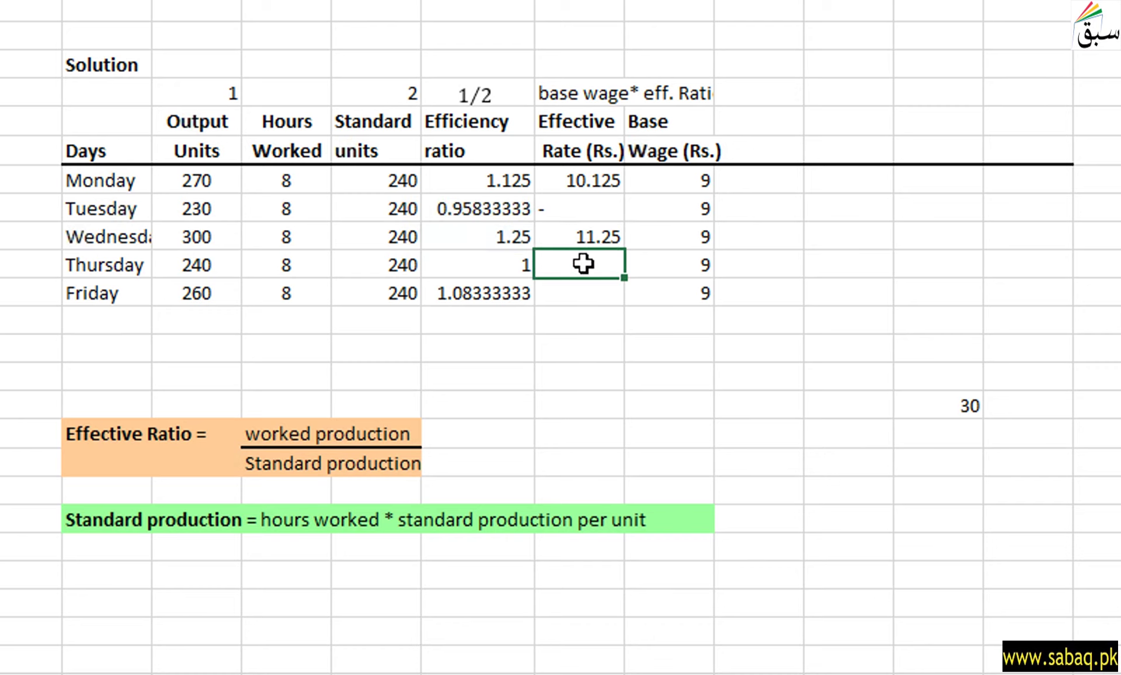
- Enter a dash as Thursday's effective rate and calculate Friday's with =N11*P11
{"action": "type", "text": "-"}
{"action": "key", "text": "Return"}
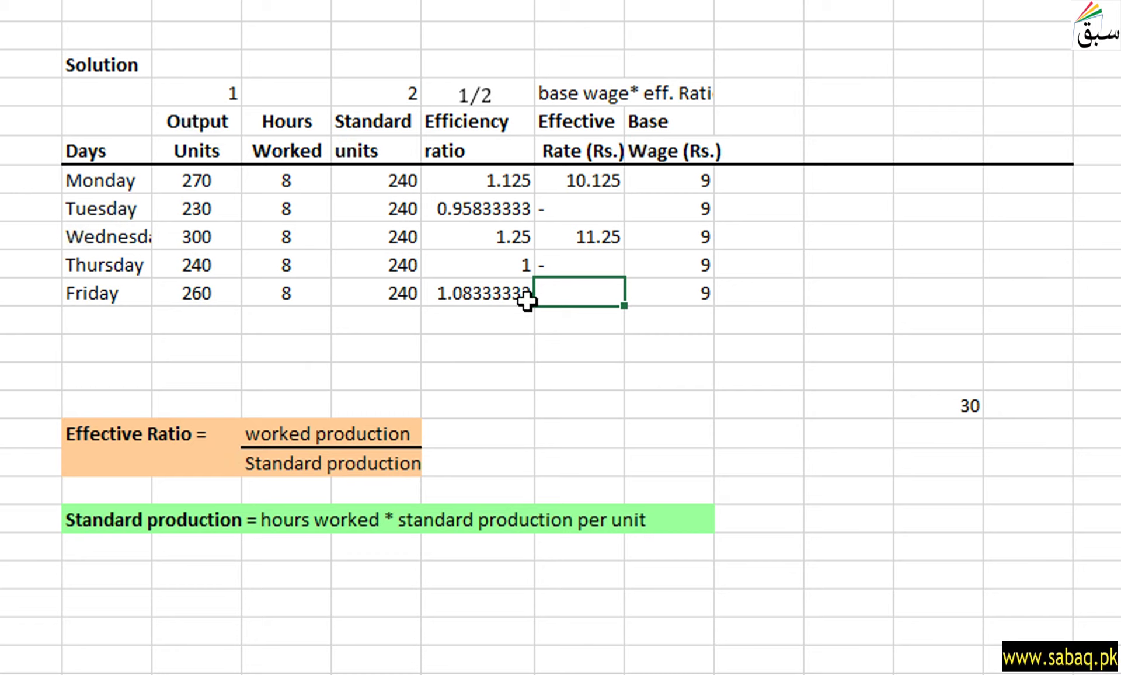
{"action": "type", "text": "="}
{"action": "left_click", "coordinate": [485, 294]}
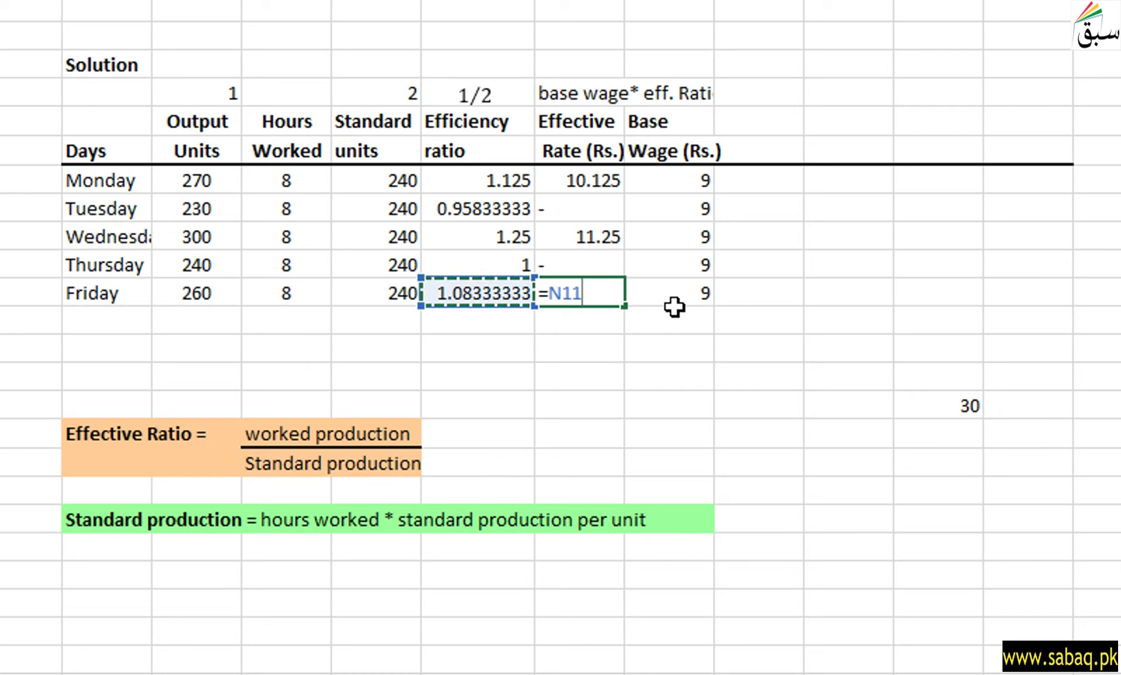
{"action": "type", "text": "*"}
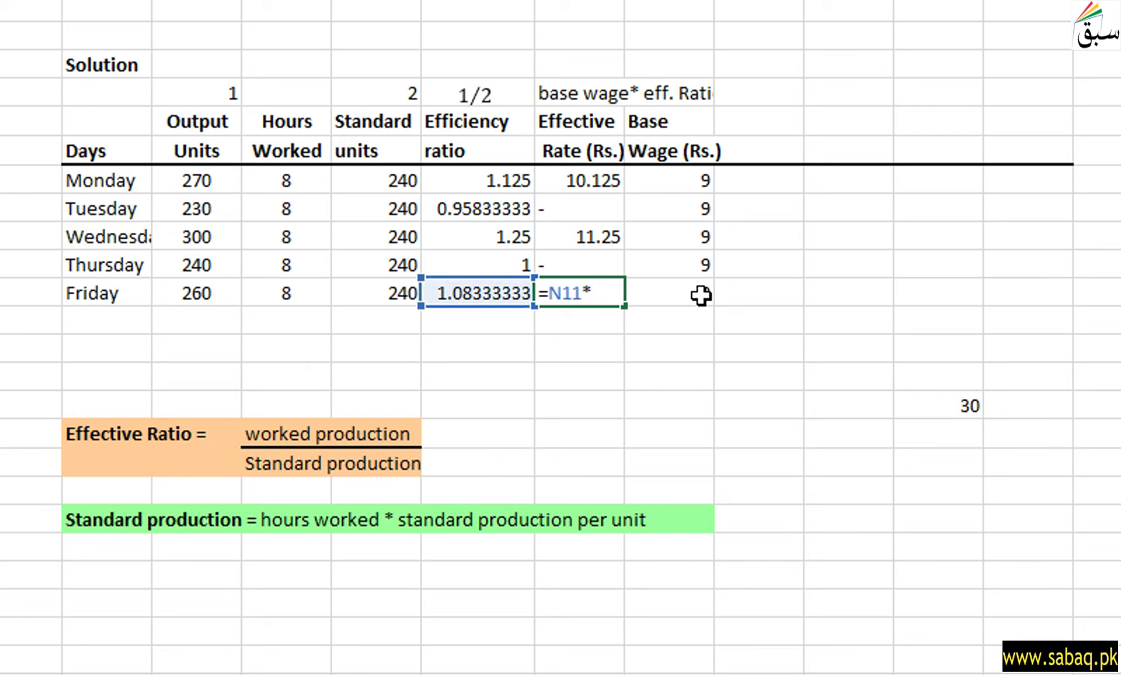
{"action": "left_click", "coordinate": [700, 295]}
{"action": "key", "text": "Return"}
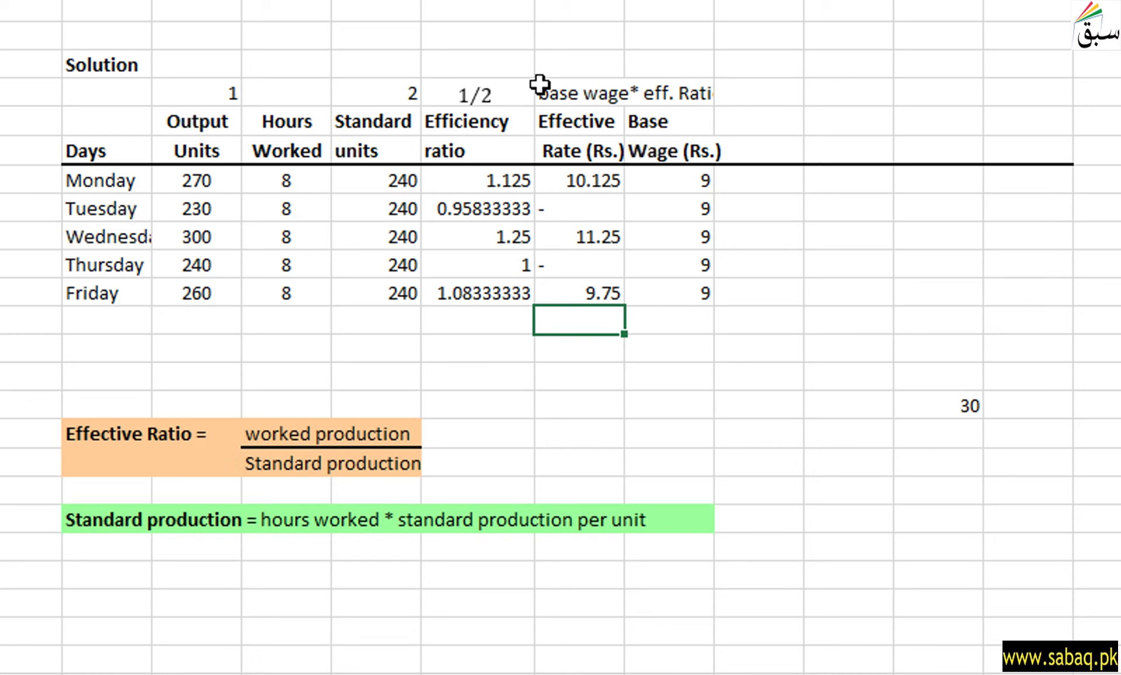
{"action": "left_click_drag", "start_coordinate": [114, 181], "coordinate": [671, 182]}
{"action": "left_click_drag", "start_coordinate": [155, 236], "coordinate": [700, 236]}
{"action": "left_click_drag", "start_coordinate": [105, 291], "coordinate": [616, 290]}
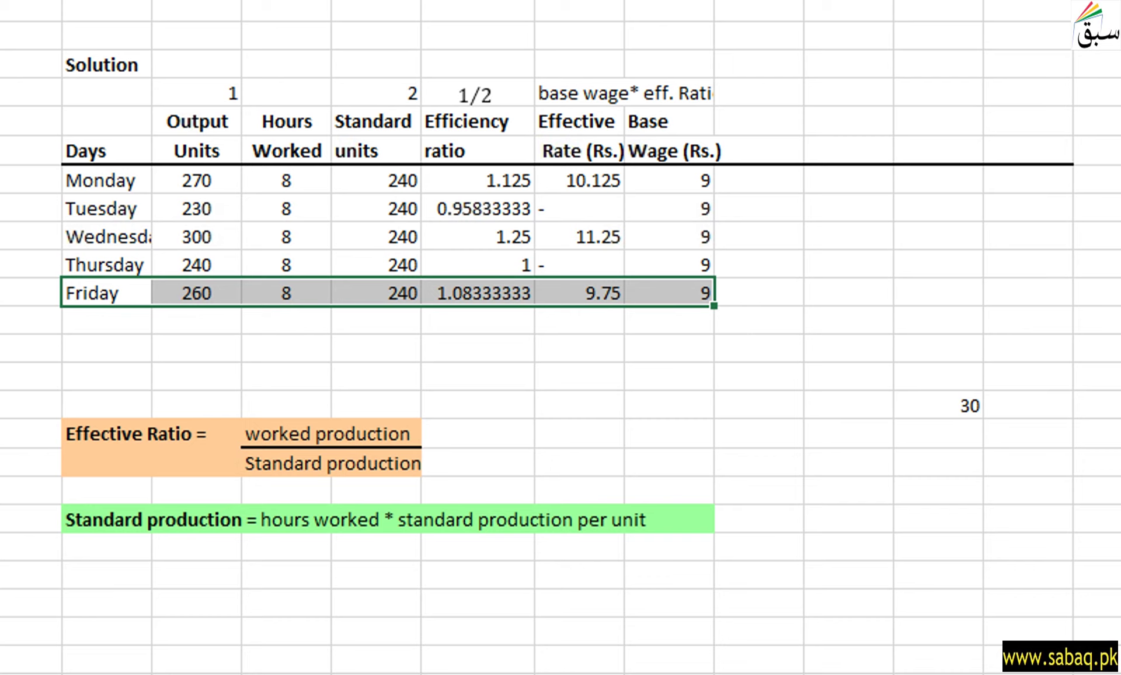
{"action": "left_click", "coordinate": [29, 231]}
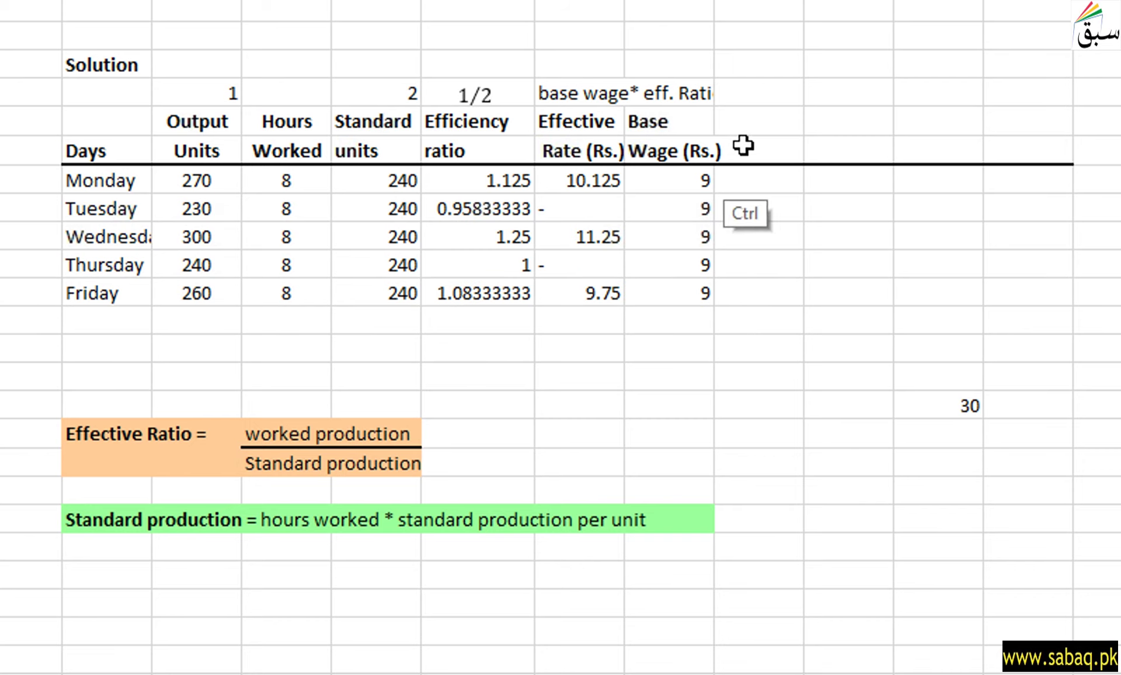
- Paste a two-row Total earned column heading next to Base Wage (Rs.)
{"action": "left_click", "coordinate": [757, 122]}
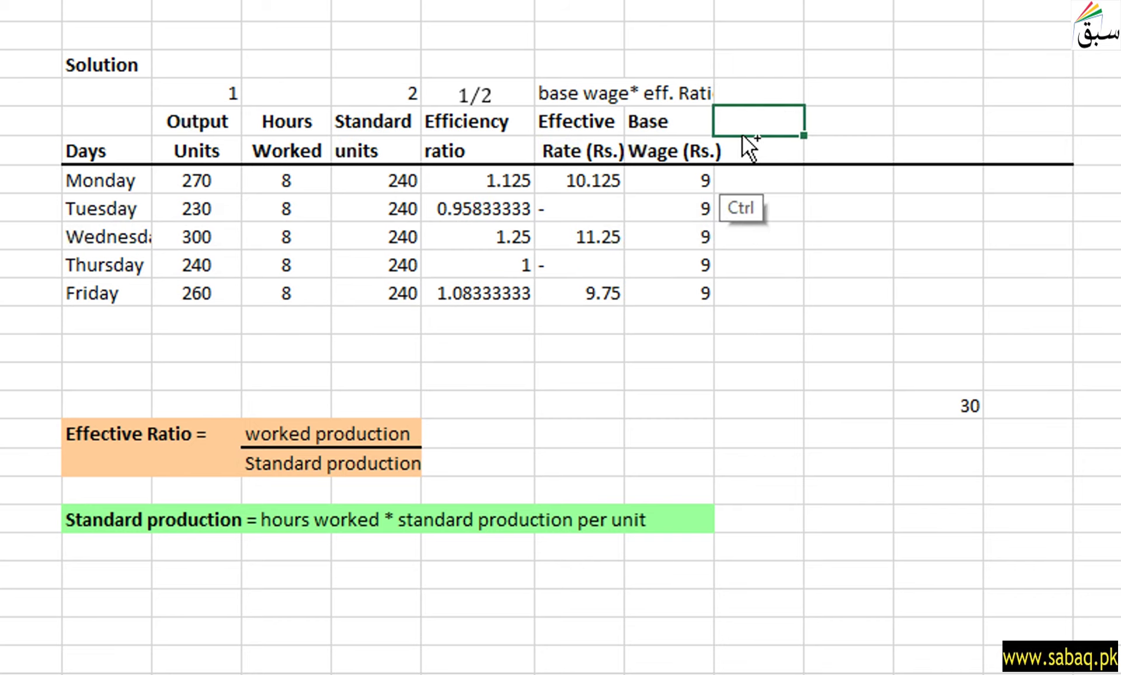
{"action": "key", "text": "ctrl+v"}
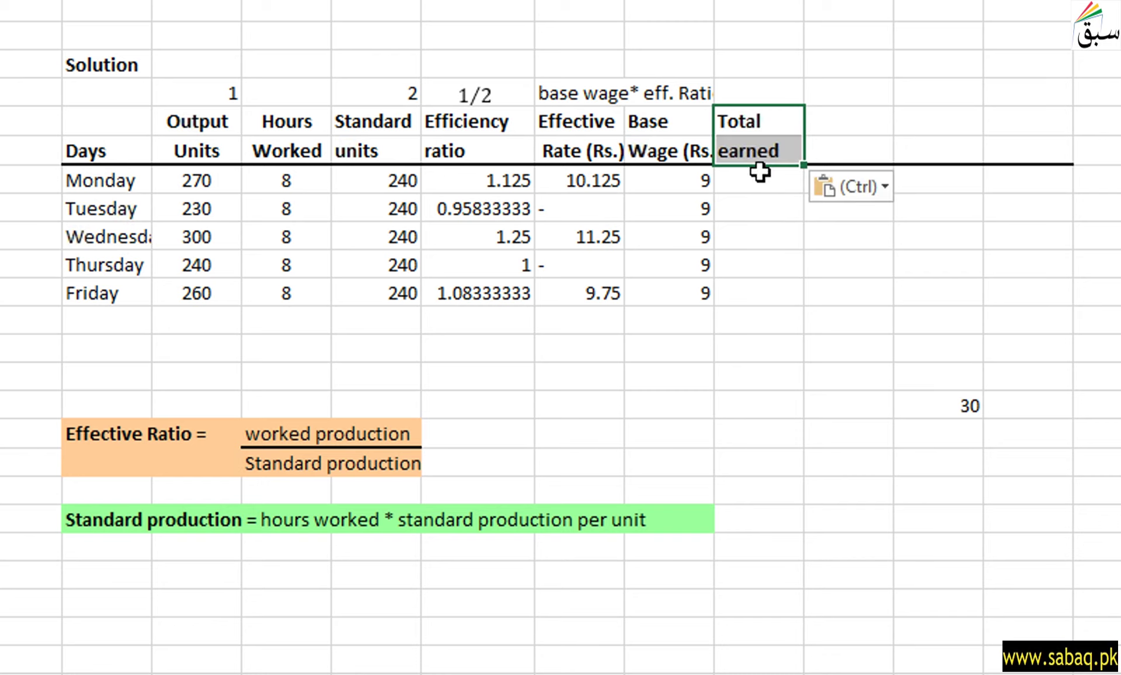
{"action": "left_click", "coordinate": [761, 208]}
{"action": "left_click", "coordinate": [748, 182]}
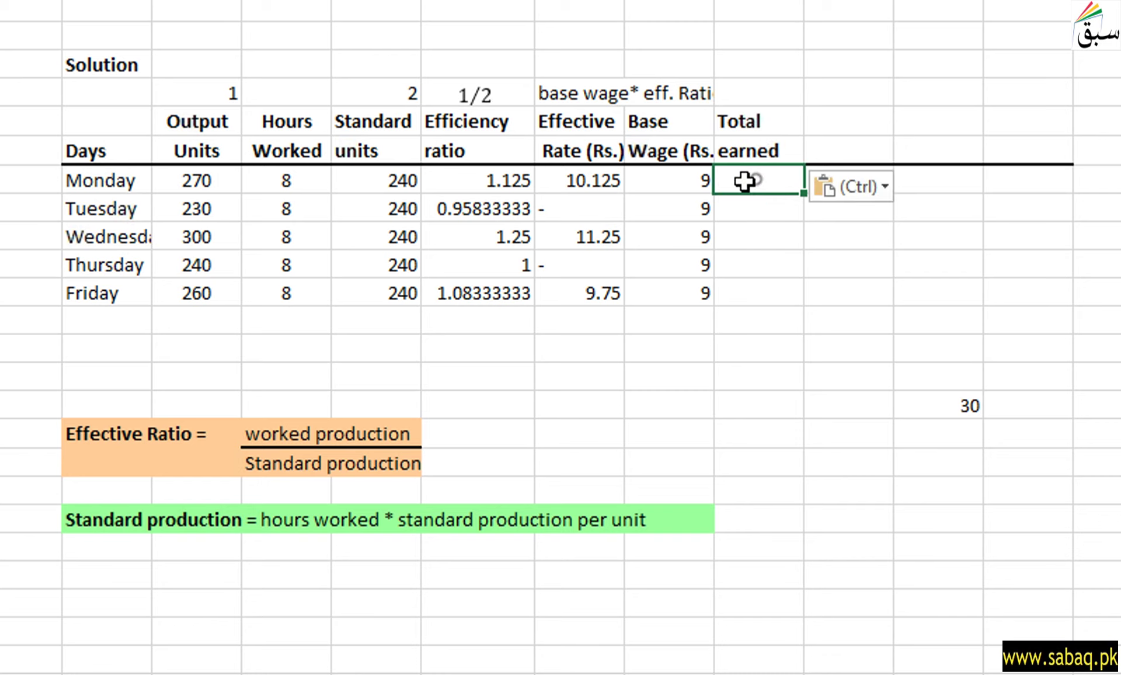
- Calculate Monday's total earned from its effective rate and hours worked with =O7*L7
{"action": "type", "text": "="}
{"action": "left_click", "coordinate": [583, 179]}
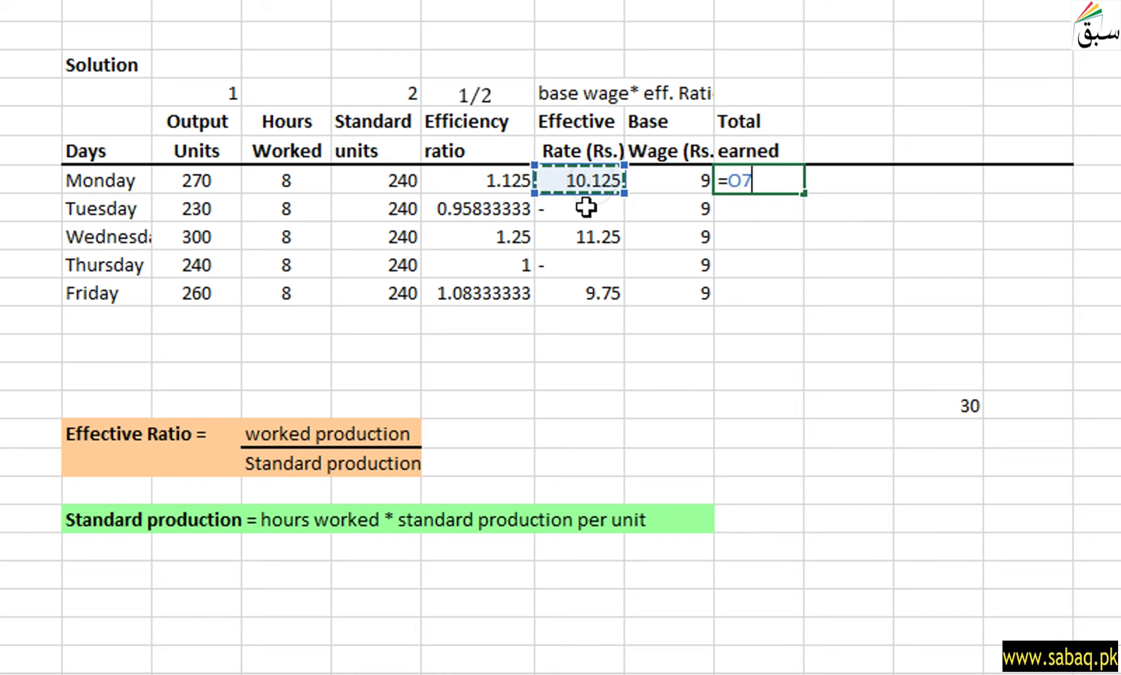
{"action": "type", "text": "*"}
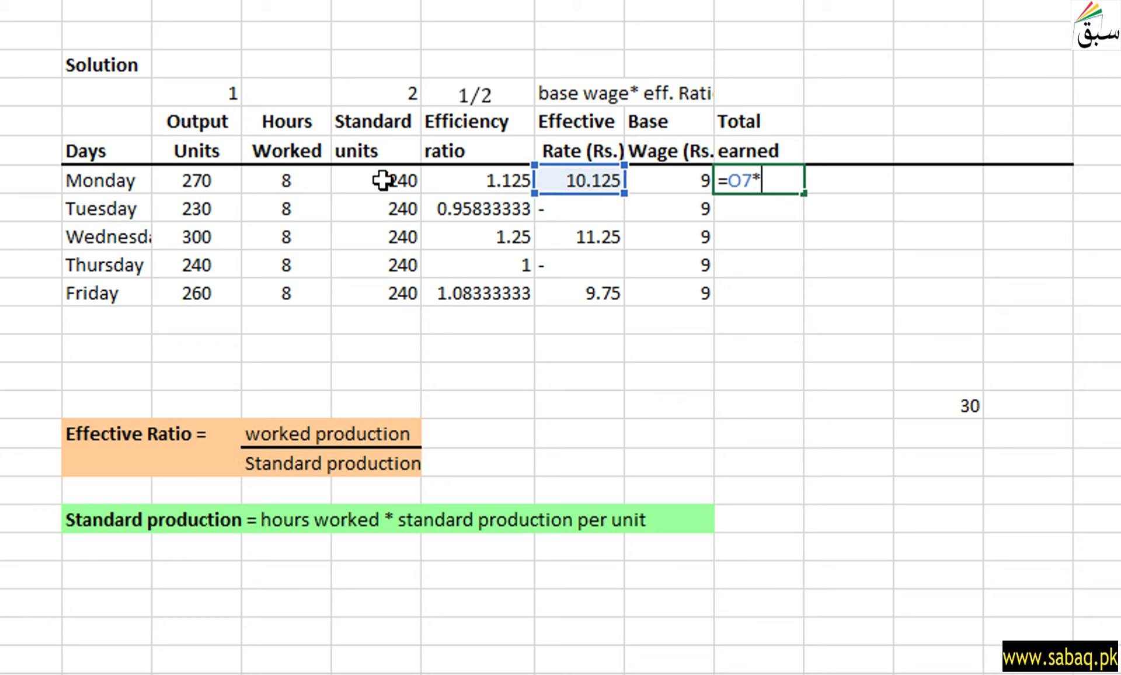
{"action": "left_click", "coordinate": [295, 180]}
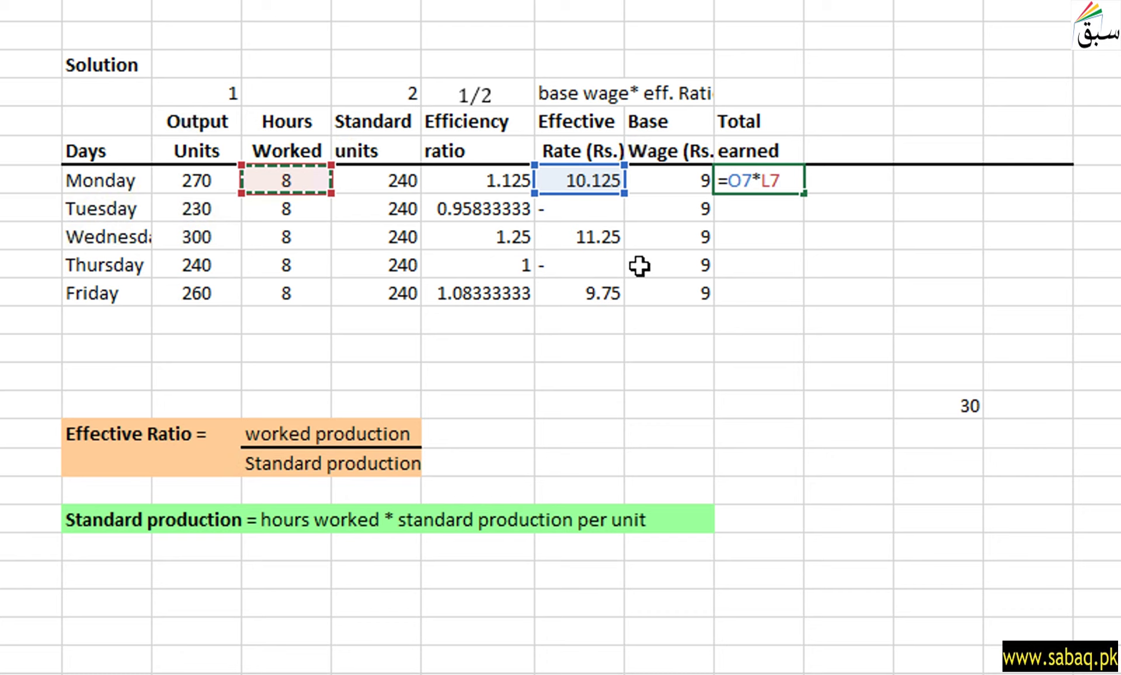
{"action": "key", "text": "Return"}
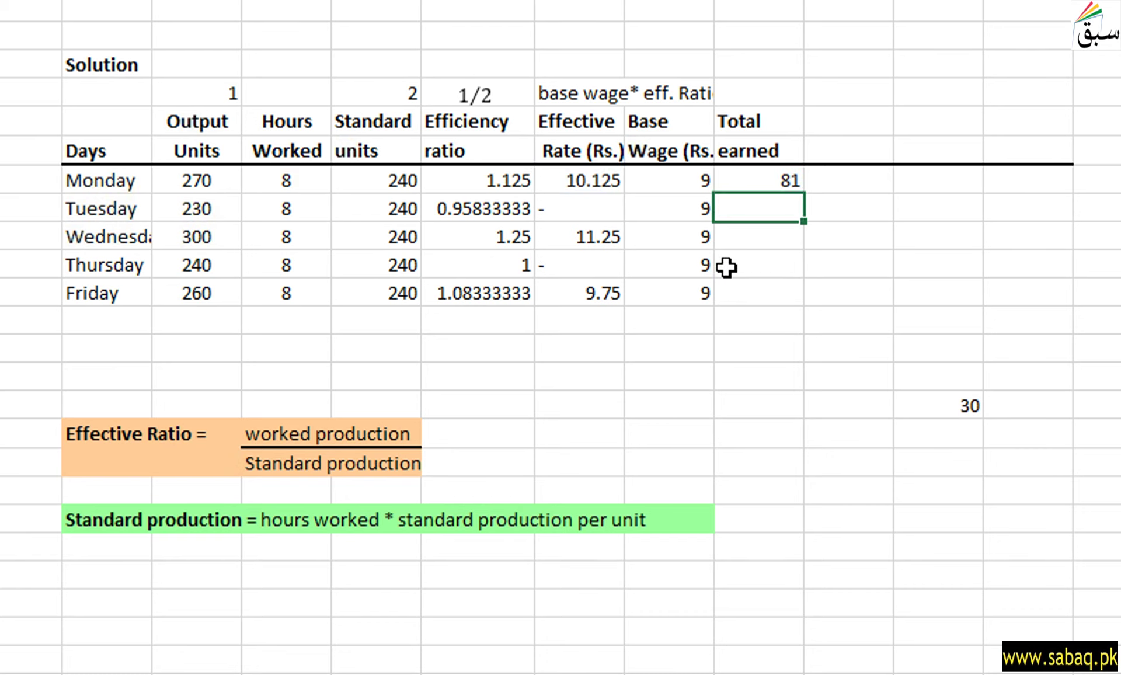
- Calculate Tuesday's total earned by multiplying its base wage by its hours worked, =P8*L8
{"action": "type", "text": "="}
{"action": "left_click", "coordinate": [670, 211]}
{"action": "type", "text": "*"}
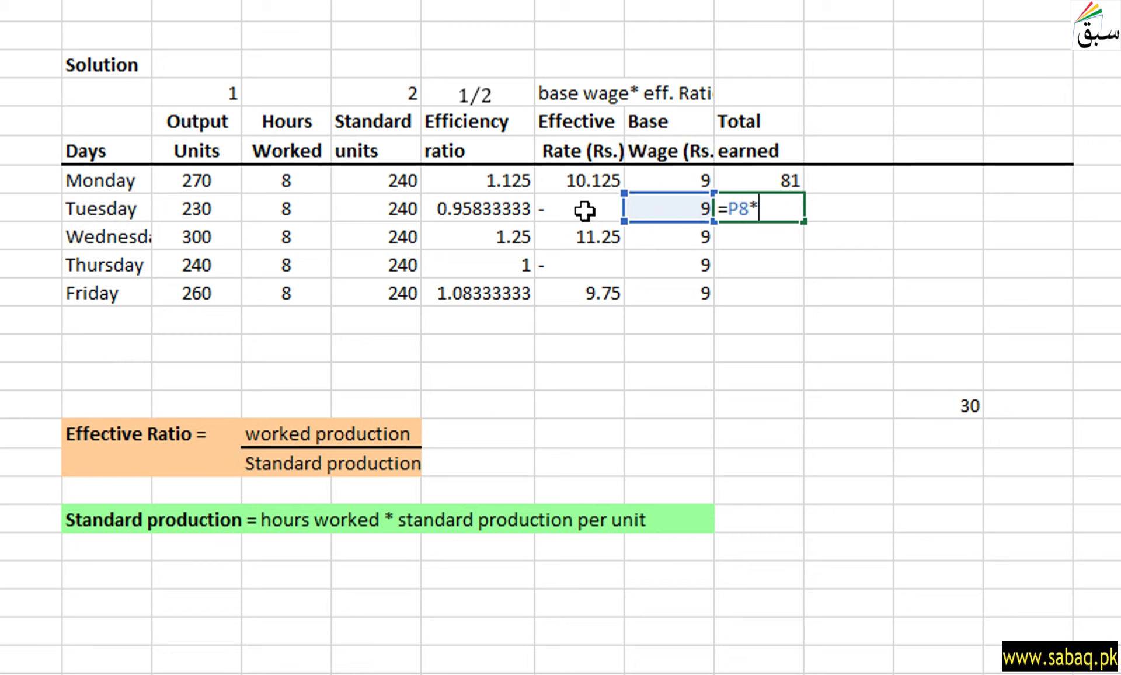
{"action": "left_click", "coordinate": [299, 209]}
{"action": "key", "text": "Return"}
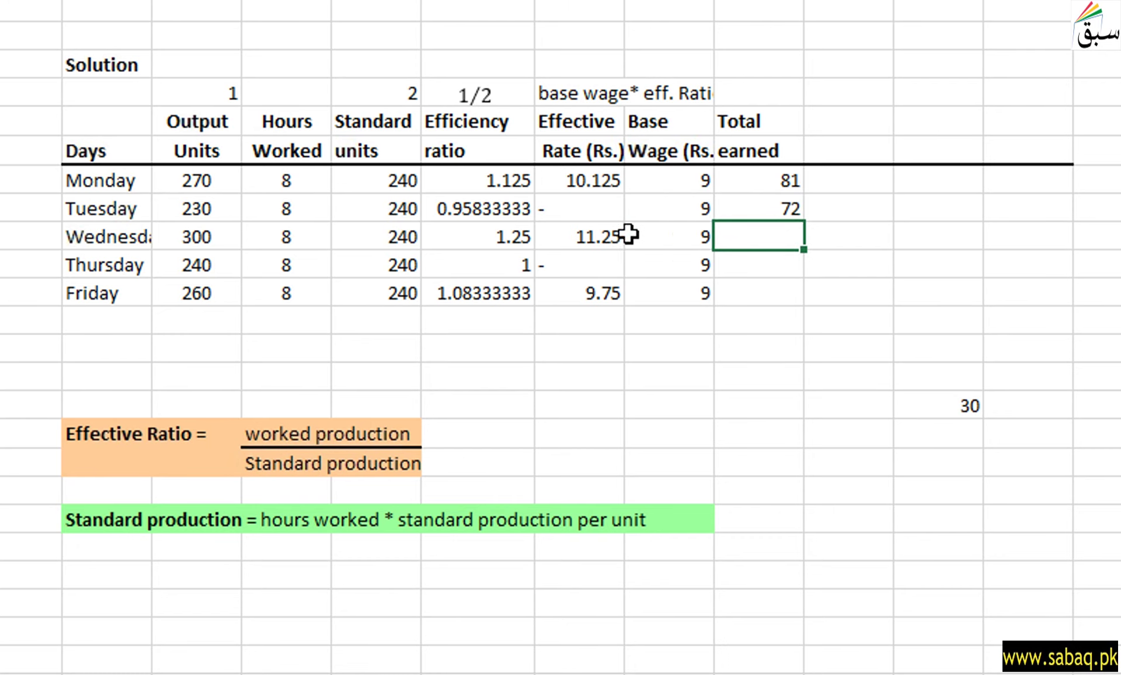
- Calculate total earned for Wednesday through Friday as effective rate times hours worked, using the base wage for Thursday
{"action": "type", "text": "="}
{"action": "left_click", "coordinate": [591, 237]}
{"action": "type", "text": "*"}
{"action": "left_click", "coordinate": [300, 239]}
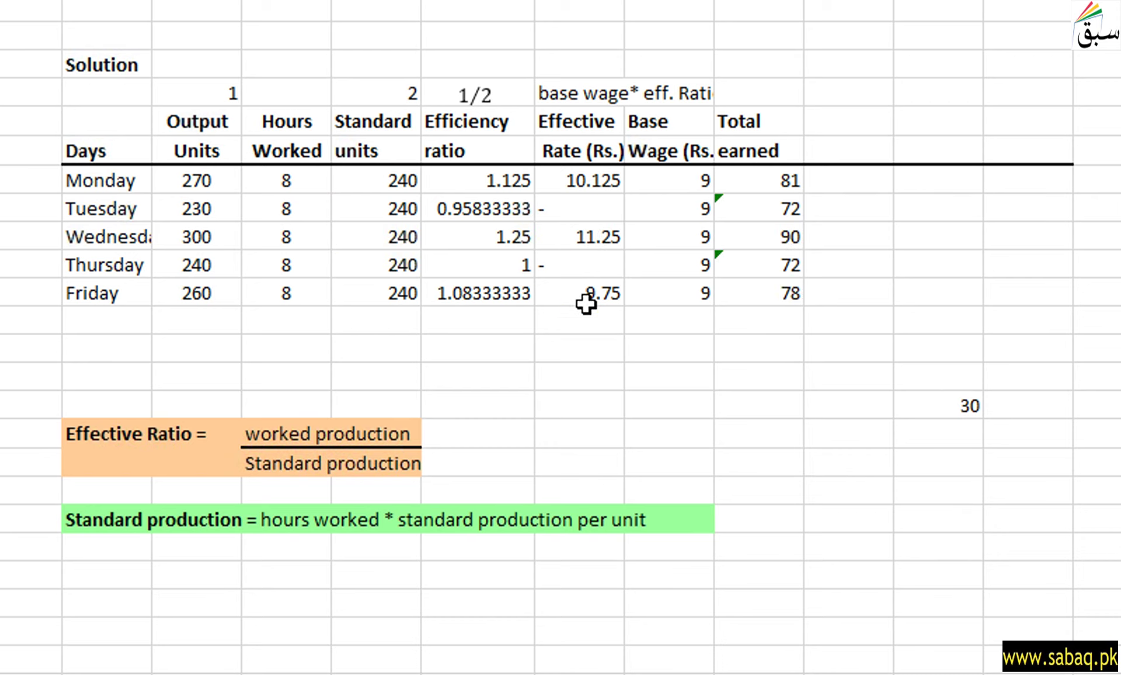
{"action": "left_click_drag", "start_coordinate": [778, 112], "coordinate": [790, 297]}
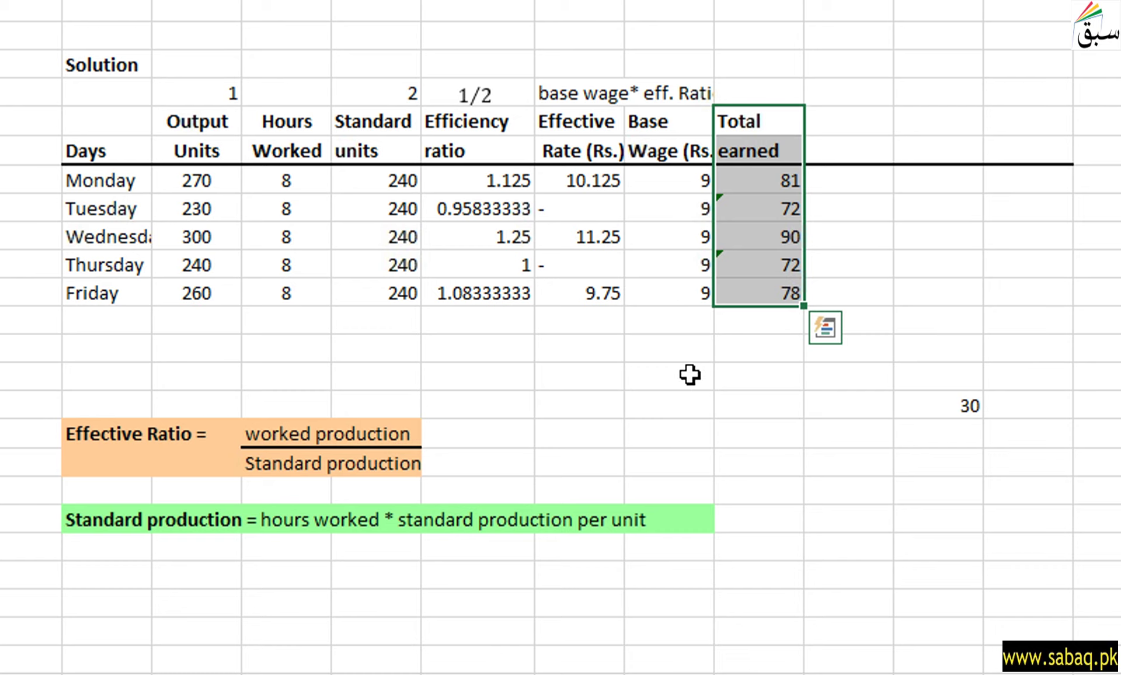
{"action": "left_click_drag", "start_coordinate": [581, 119], "coordinate": [607, 318]}
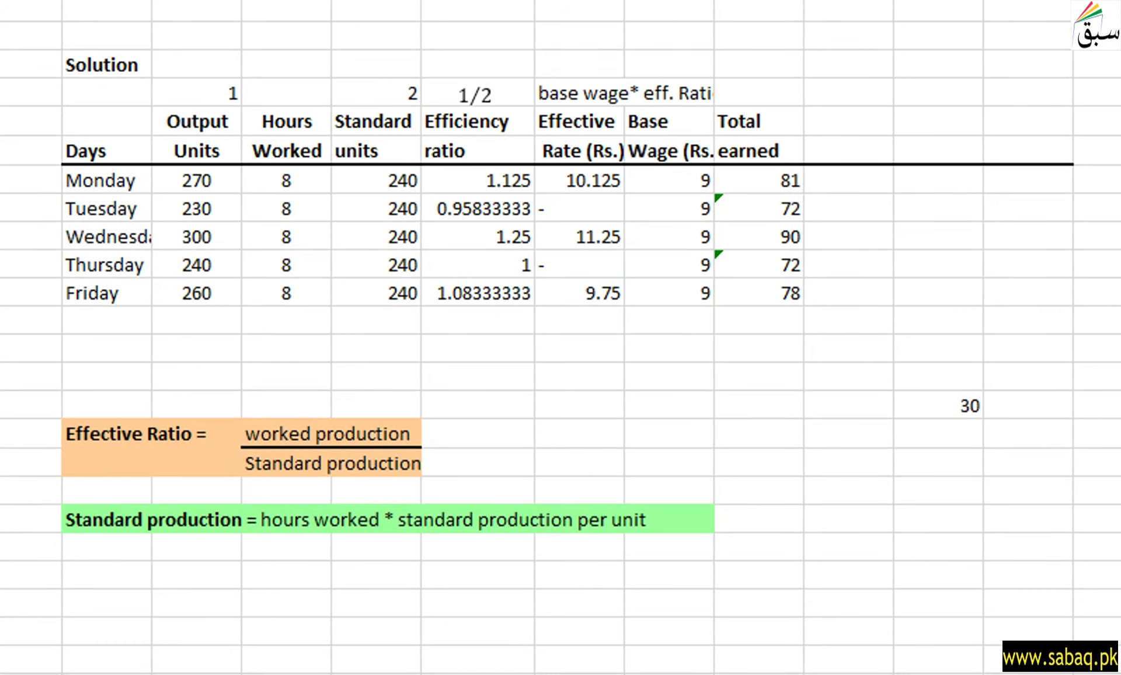
- Paste a two-row Labour cost per unit heading next to Total earned and add (Rs.) to both headings
{"action": "left_click", "coordinate": [837, 128]}
{"action": "key", "text": "ctrl+v"}
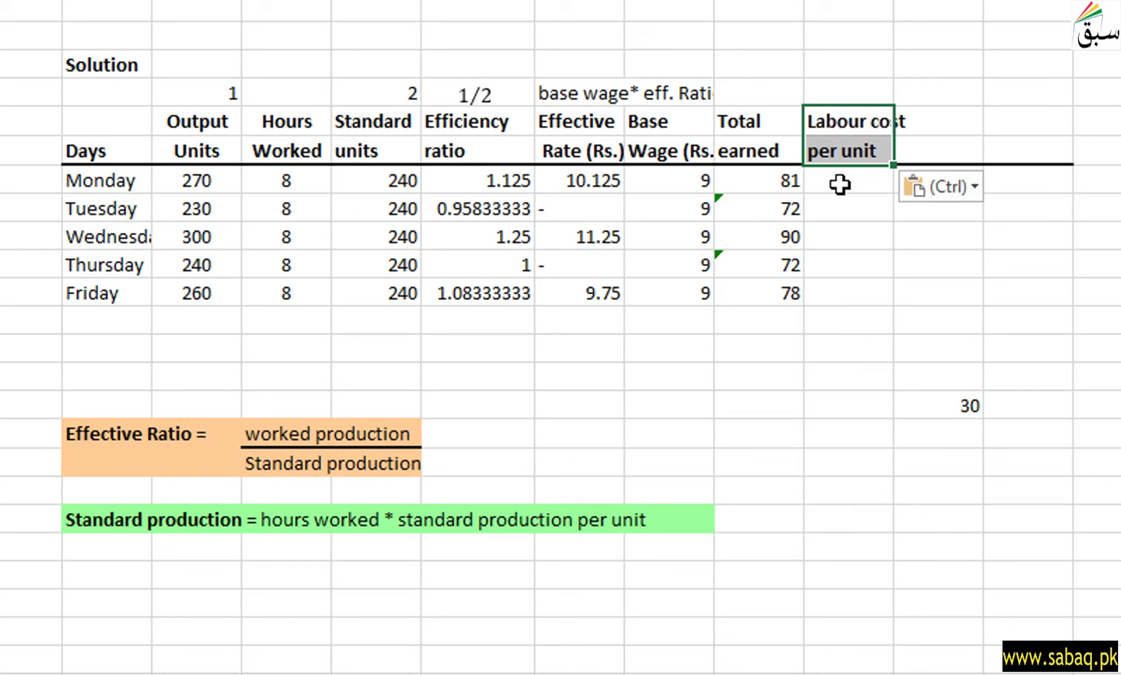
{"action": "left_click", "coordinate": [837, 186]}
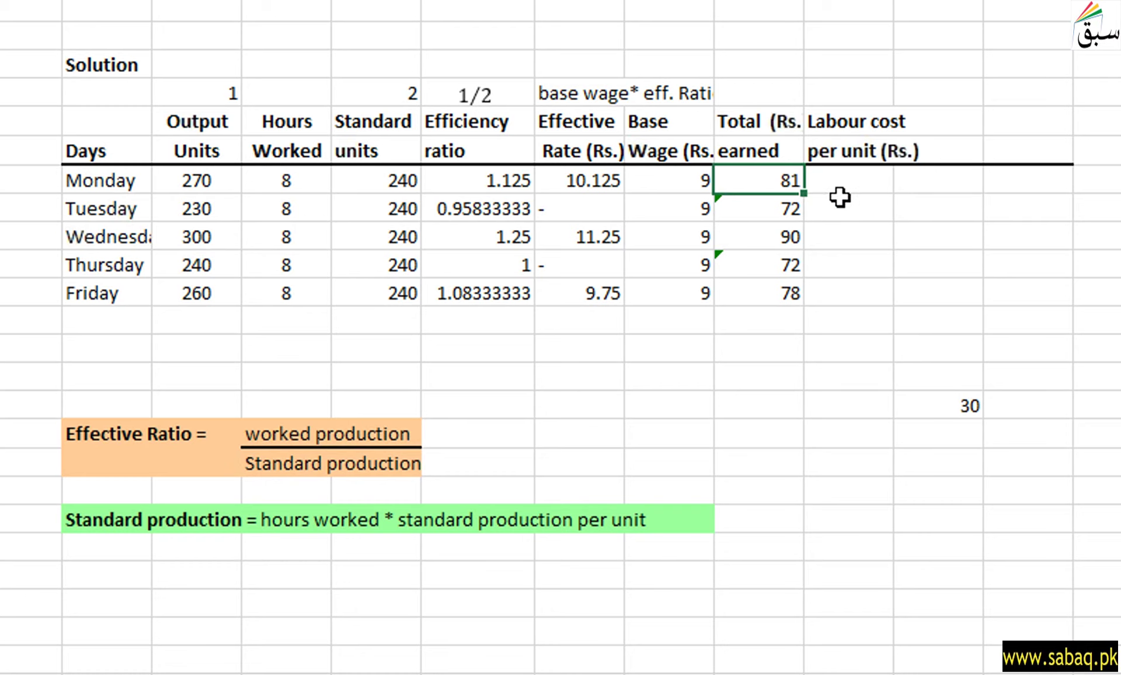
- Calculate Monday's labour cost per unit by dividing total earned by output units, =Q7/K7
{"action": "left_click", "coordinate": [856, 178]}
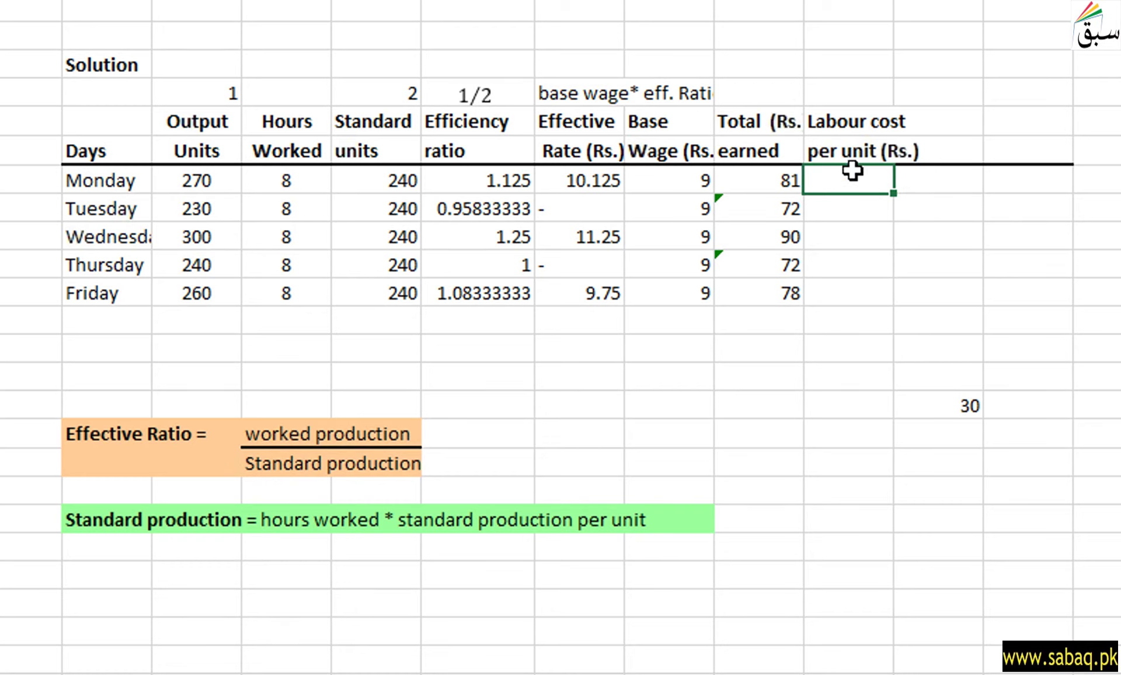
{"action": "left_click", "coordinate": [762, 178]}
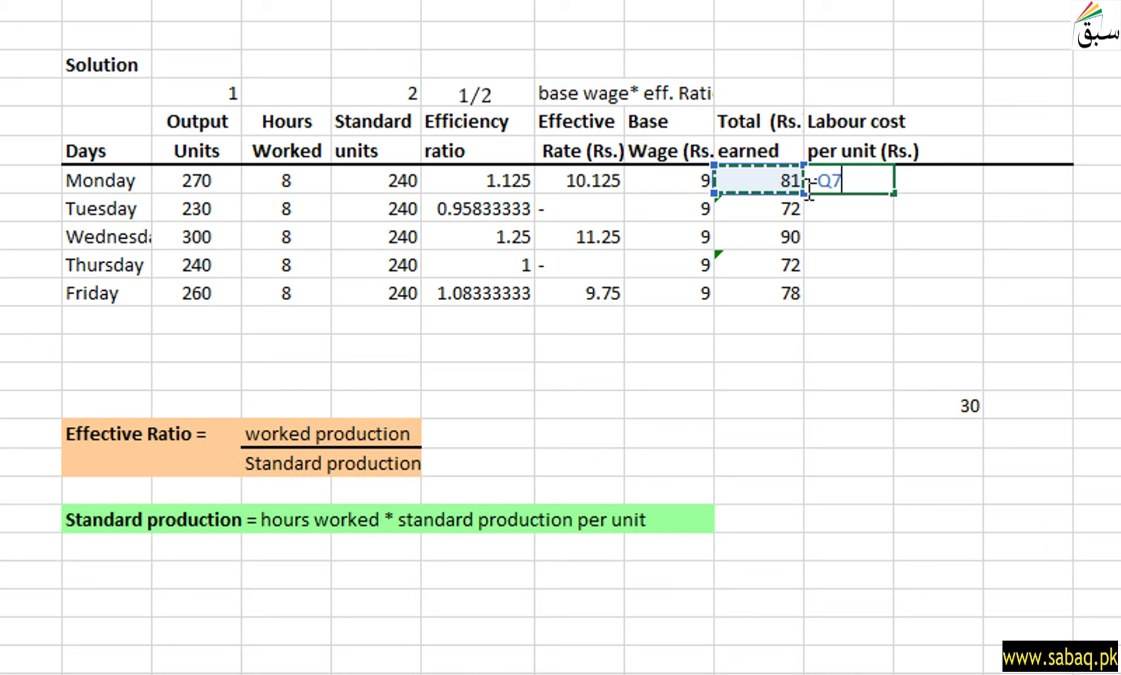
{"action": "left_click", "coordinate": [187, 181]}
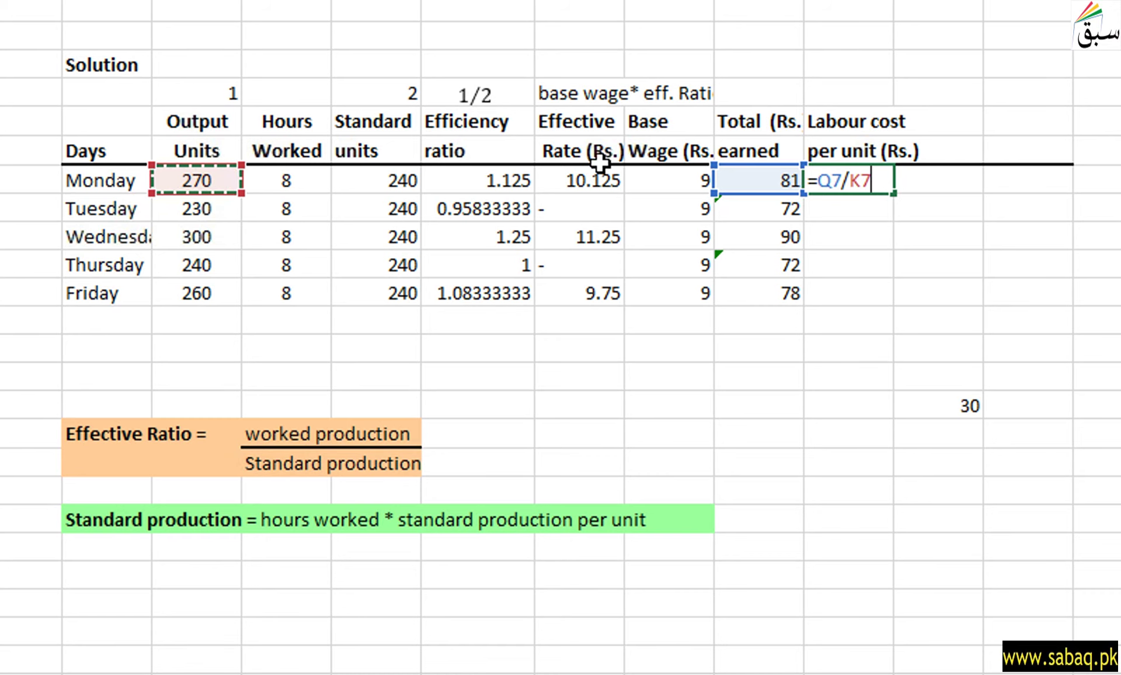
{"action": "key", "text": "Return"}
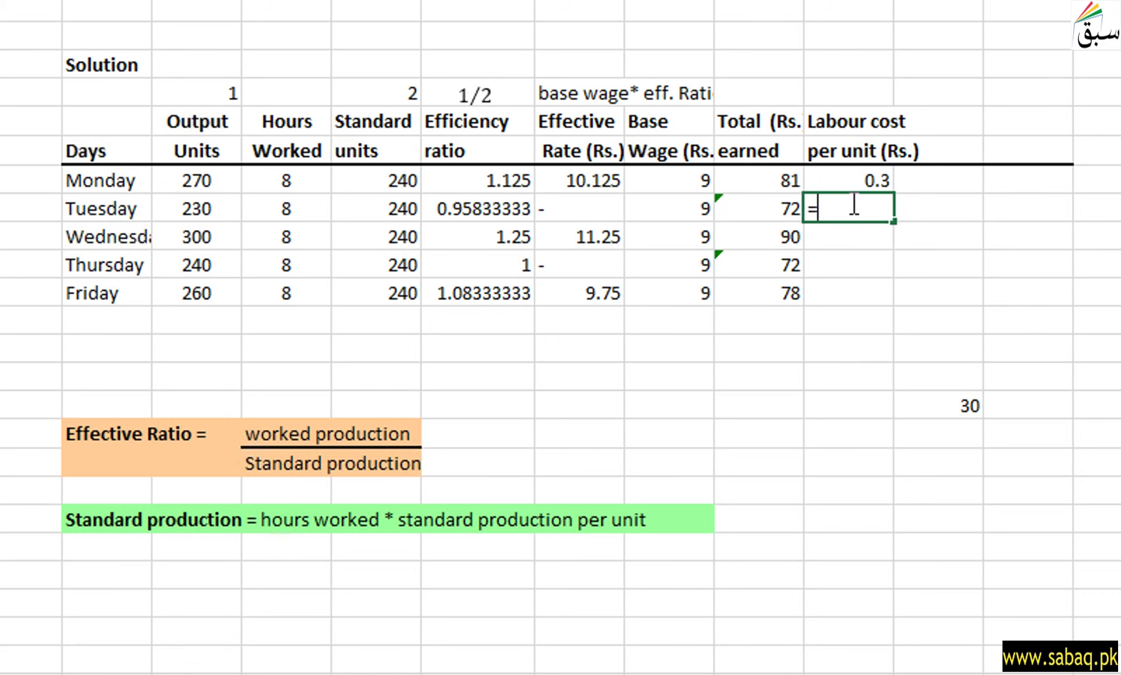
- Calculate Tuesday's labour cost per unit from its total earned and output units with =Q8/K8
{"action": "left_click", "coordinate": [763, 208]}
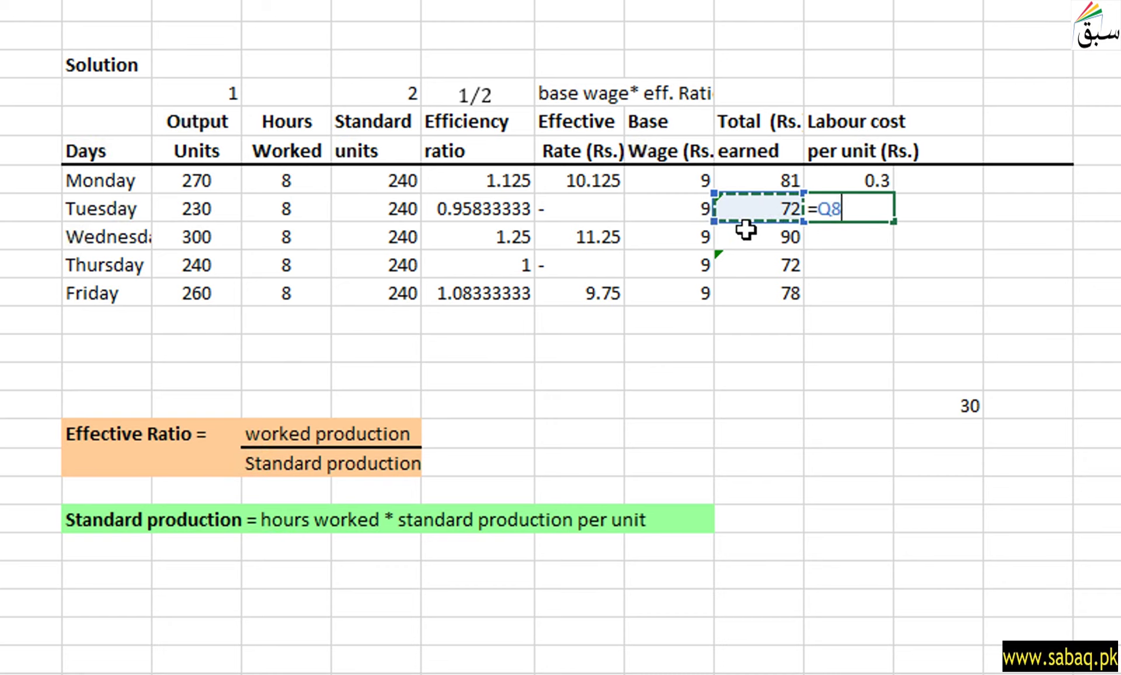
{"action": "type", "text": "/"}
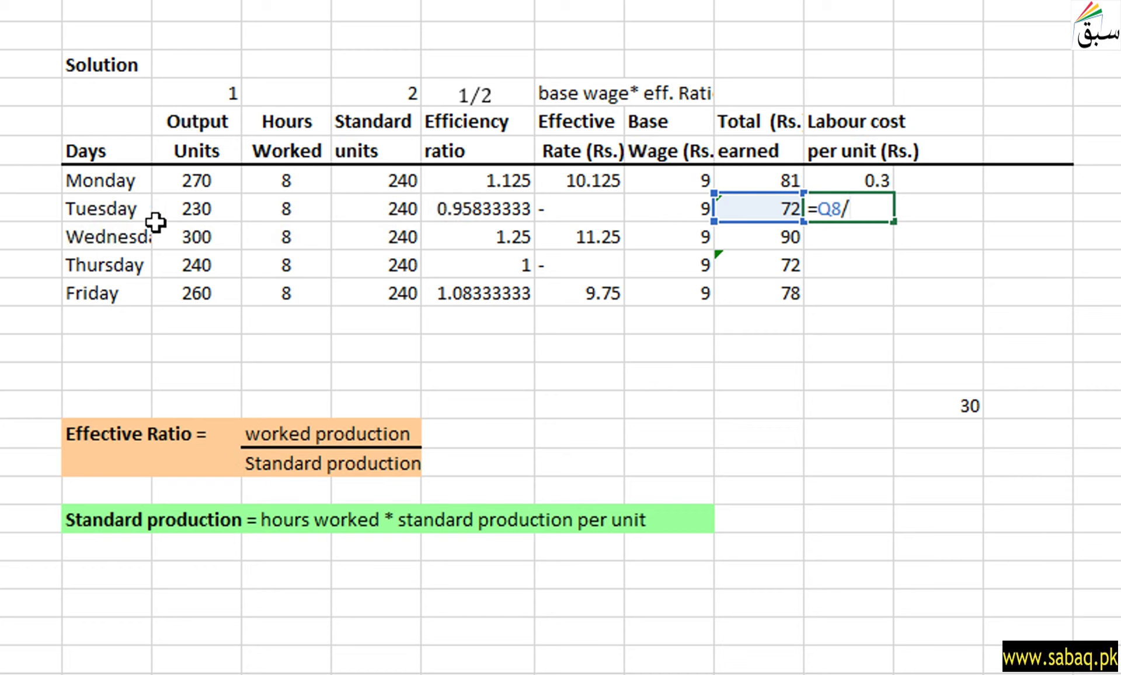
{"action": "left_click", "coordinate": [196, 211]}
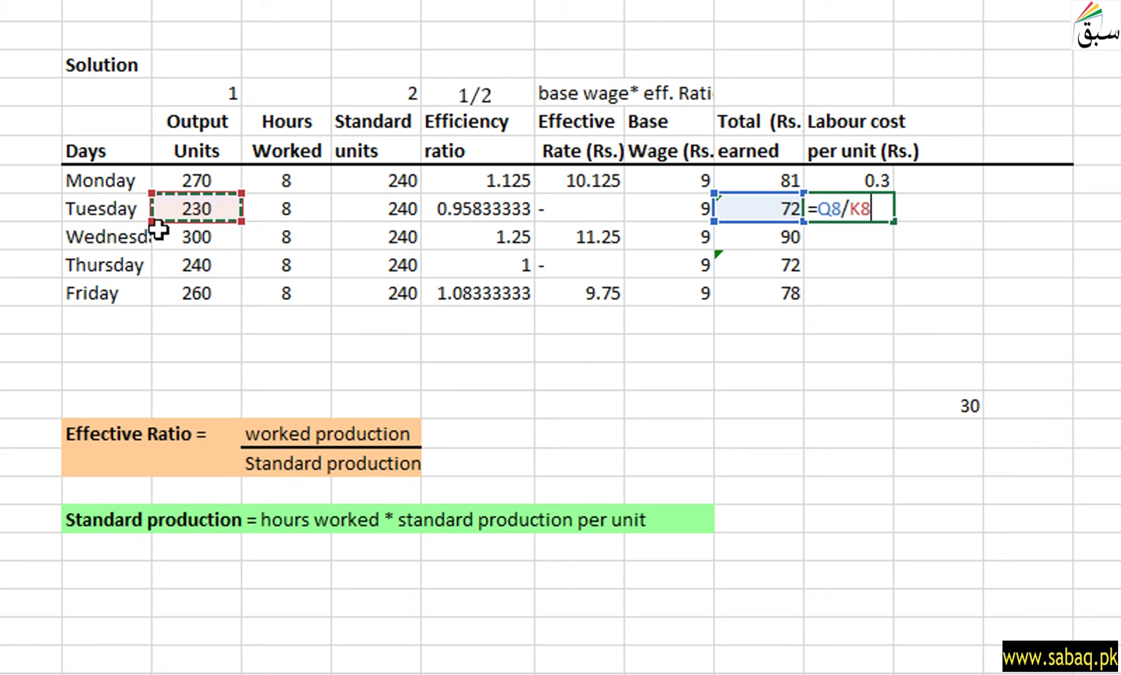
{"action": "key", "text": "Return"}
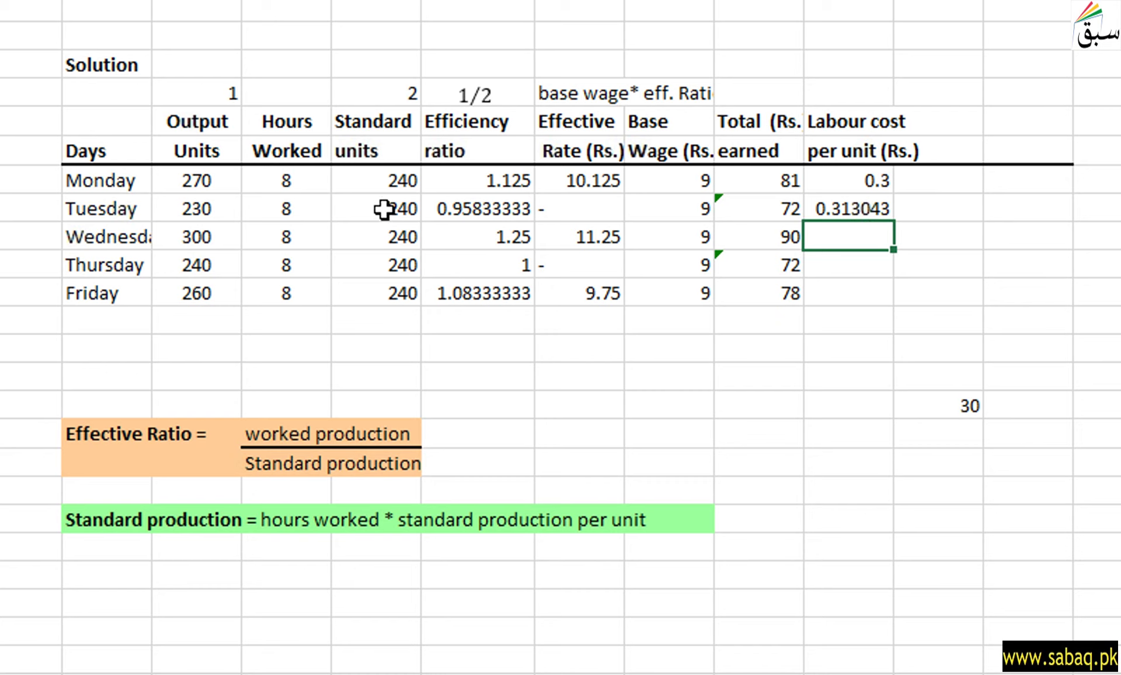
- Compare the daily output units with the standard units for Monday through Friday
{"action": "left_click_drag", "start_coordinate": [386, 185], "coordinate": [374, 295]}
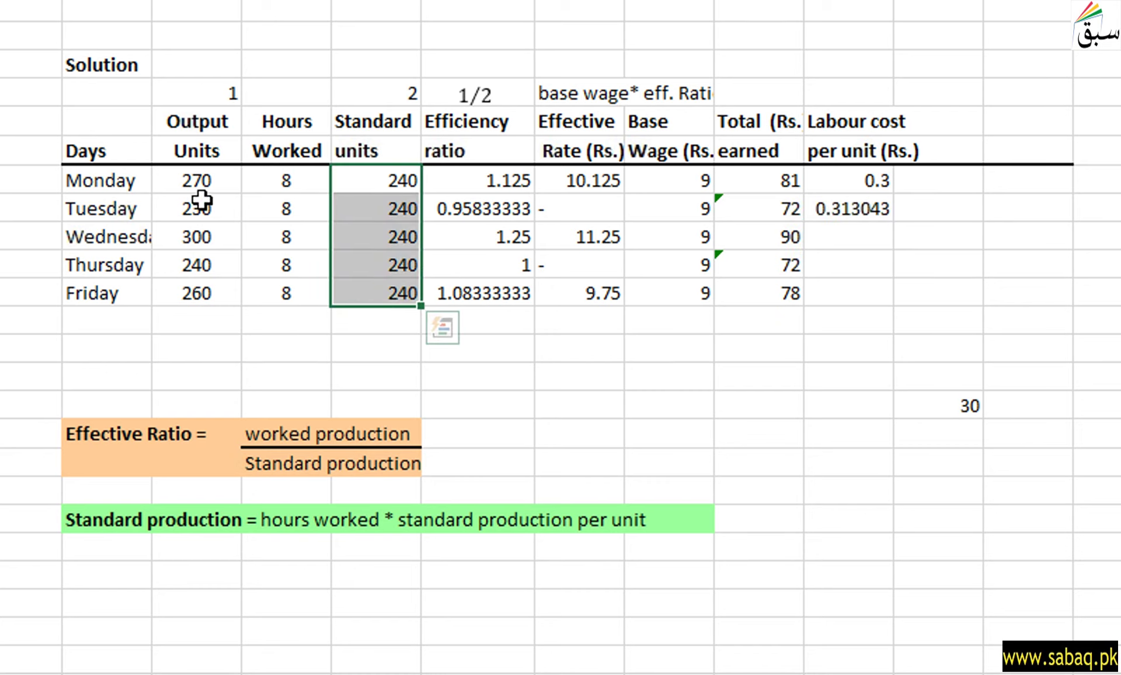
{"action": "left_click_drag", "start_coordinate": [204, 185], "coordinate": [201, 294]}
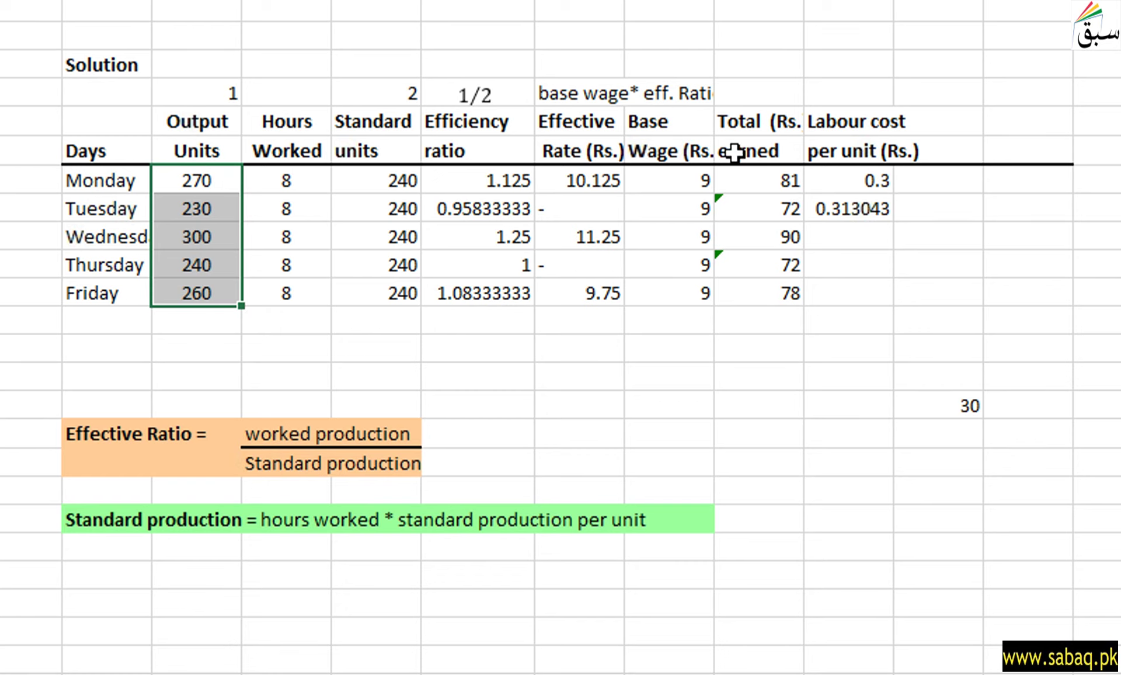
{"action": "left_click", "coordinate": [208, 232]}
{"action": "left_click", "coordinate": [200, 180]}
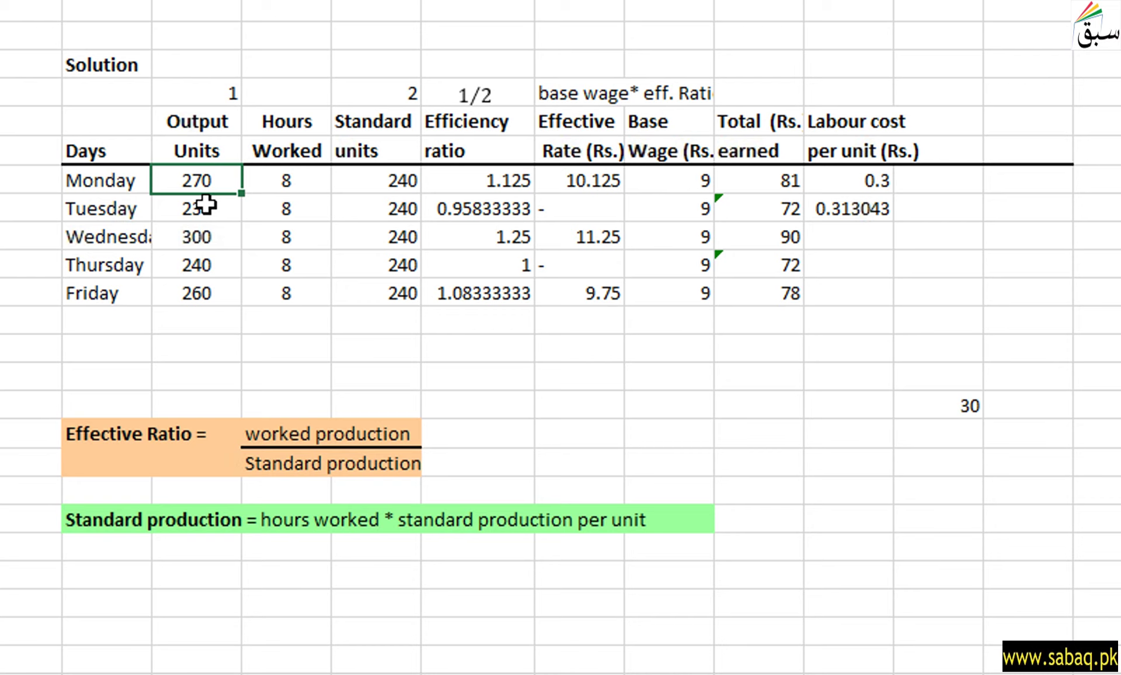
{"action": "left_click", "coordinate": [198, 218]}
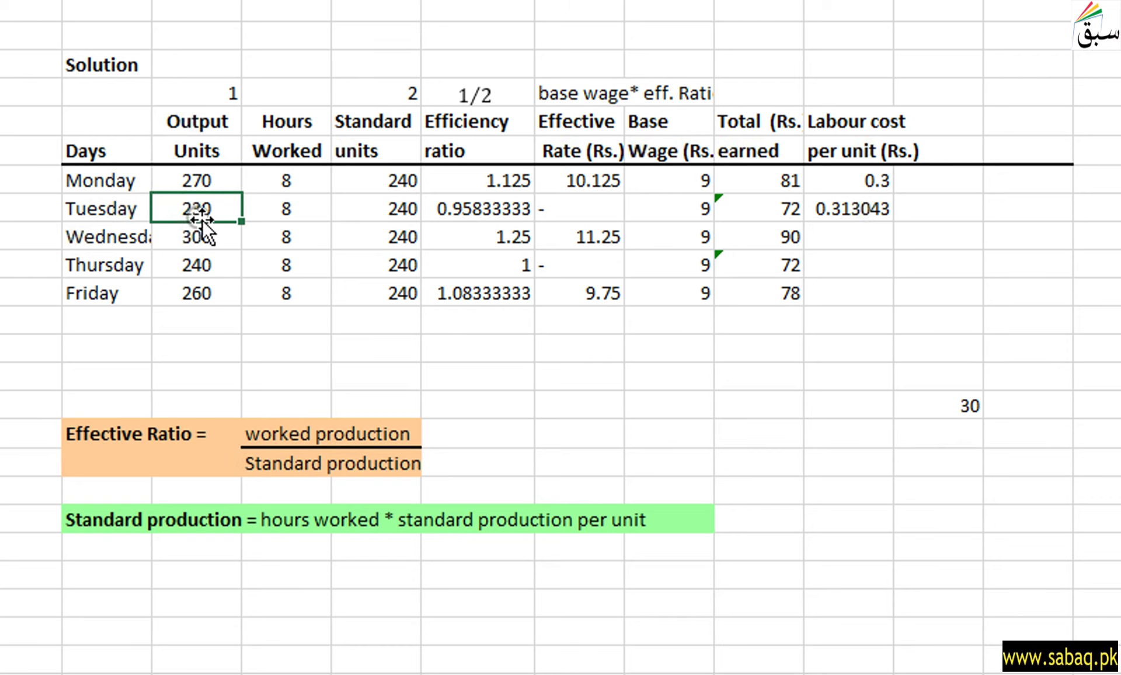
{"action": "left_click_drag", "start_coordinate": [380, 180], "coordinate": [370, 292]}
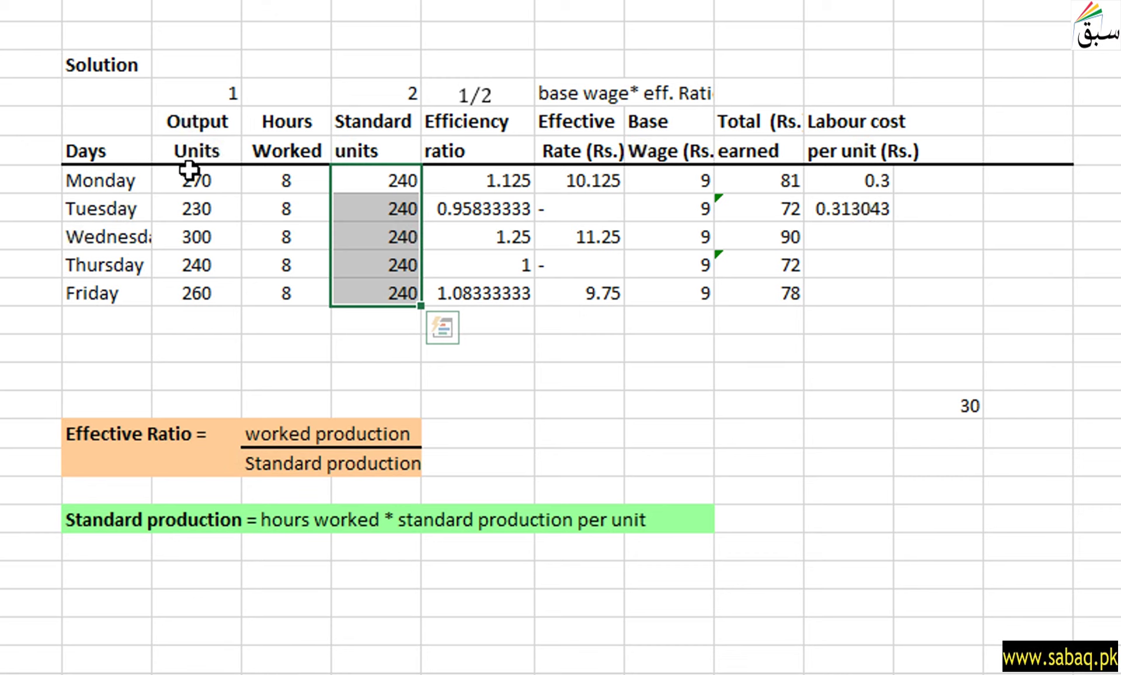
{"action": "left_click_drag", "start_coordinate": [183, 180], "coordinate": [168, 293]}
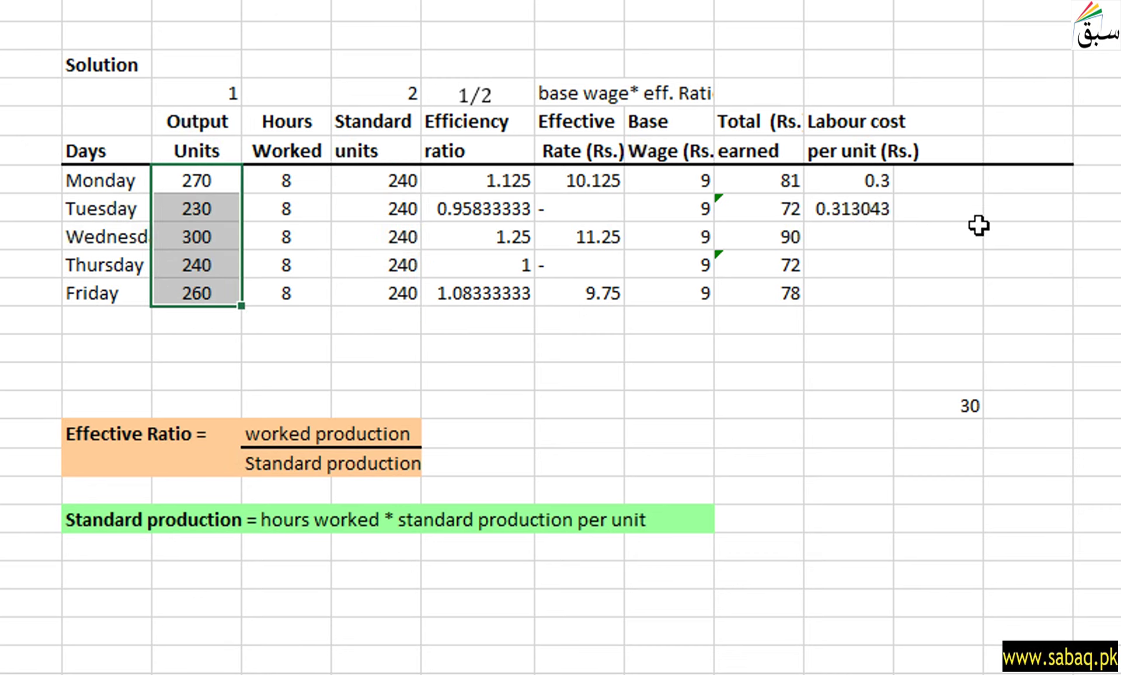
- Calculate the labour cost per unit for Wednesday through Friday by dividing total earned by output units
{"action": "left_click", "coordinate": [850, 236]}
{"action": "type", "text": "="}
{"action": "left_click", "coordinate": [758, 236]}
{"action": "type", "text": "/"}
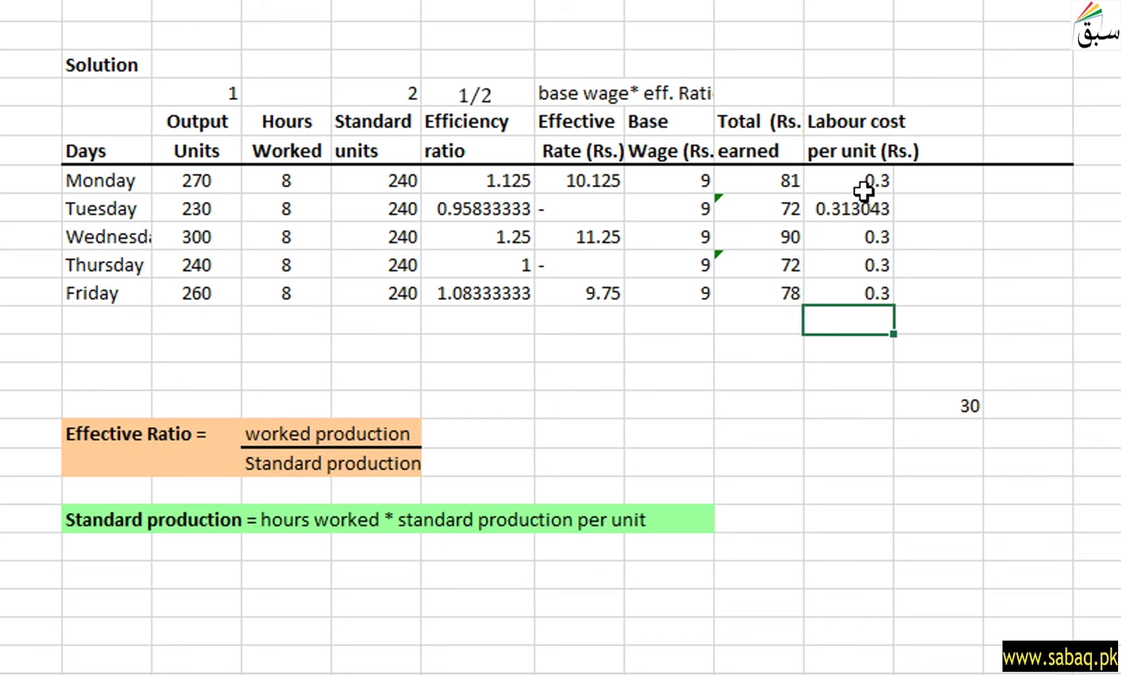
- Review each day's labour cost per unit and examine Wednesday's figures from output units through labour cost
{"action": "left_click_drag", "start_coordinate": [852, 175], "coordinate": [858, 288]}
{"action": "left_click", "coordinate": [855, 181]}
{"action": "left_click", "coordinate": [860, 209]}
{"action": "left_click", "coordinate": [860, 237]}
{"action": "left_click", "coordinate": [857, 265]}
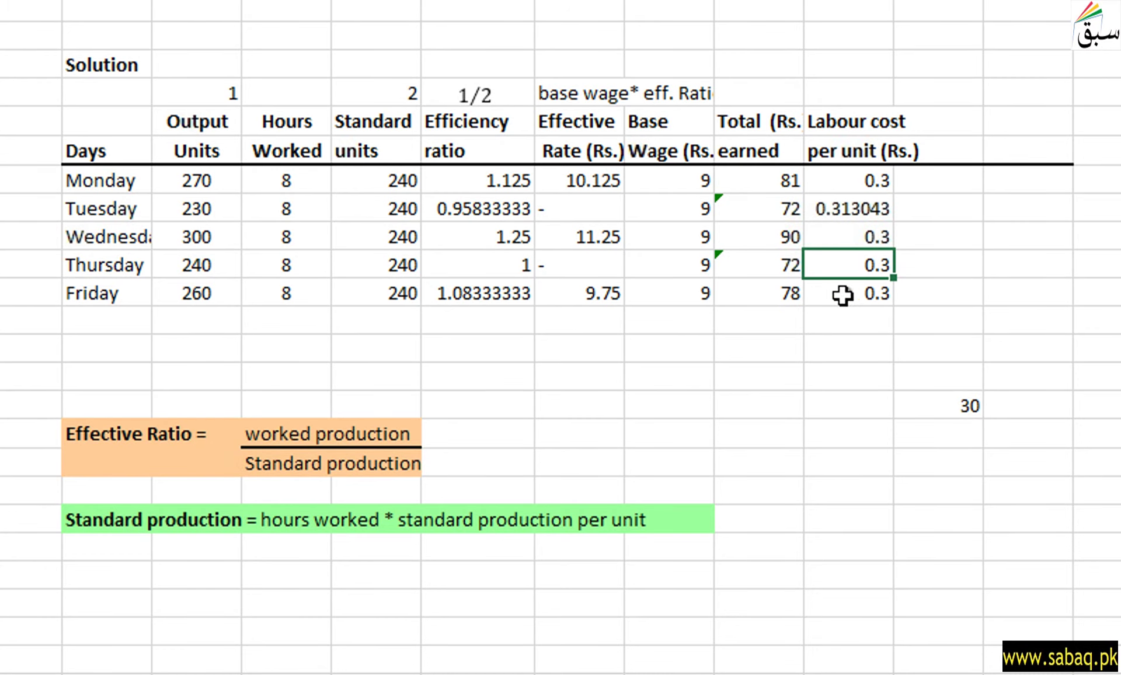
{"action": "left_click", "coordinate": [829, 297]}
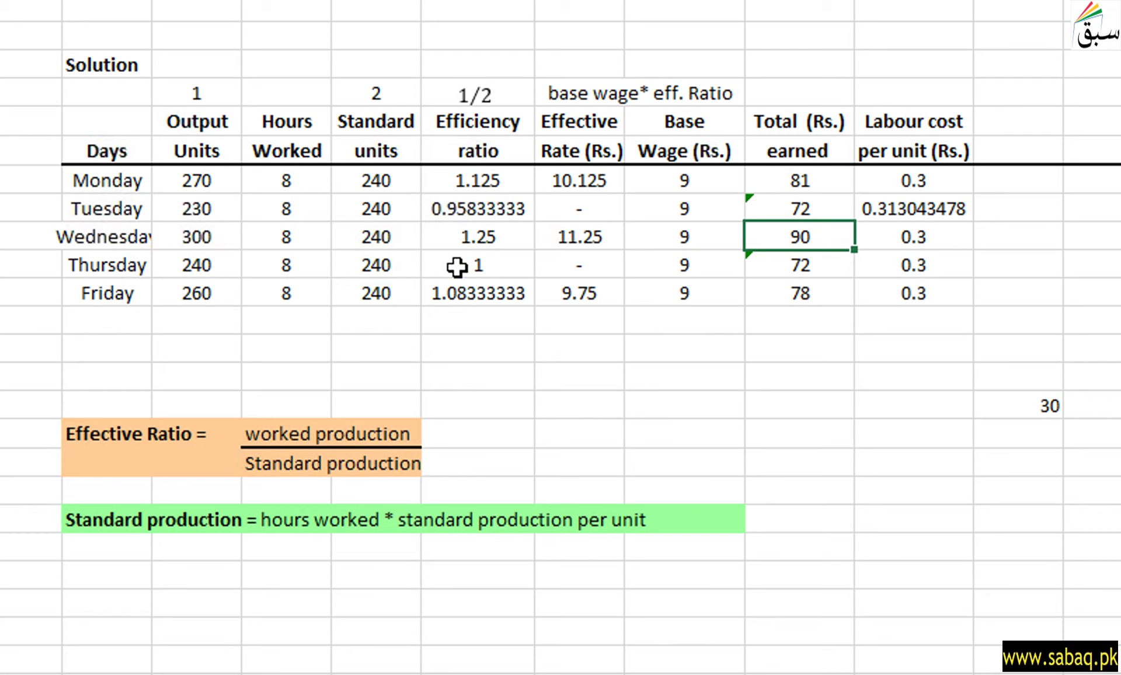
{"action": "left_click_drag", "start_coordinate": [104, 236], "coordinate": [511, 239]}
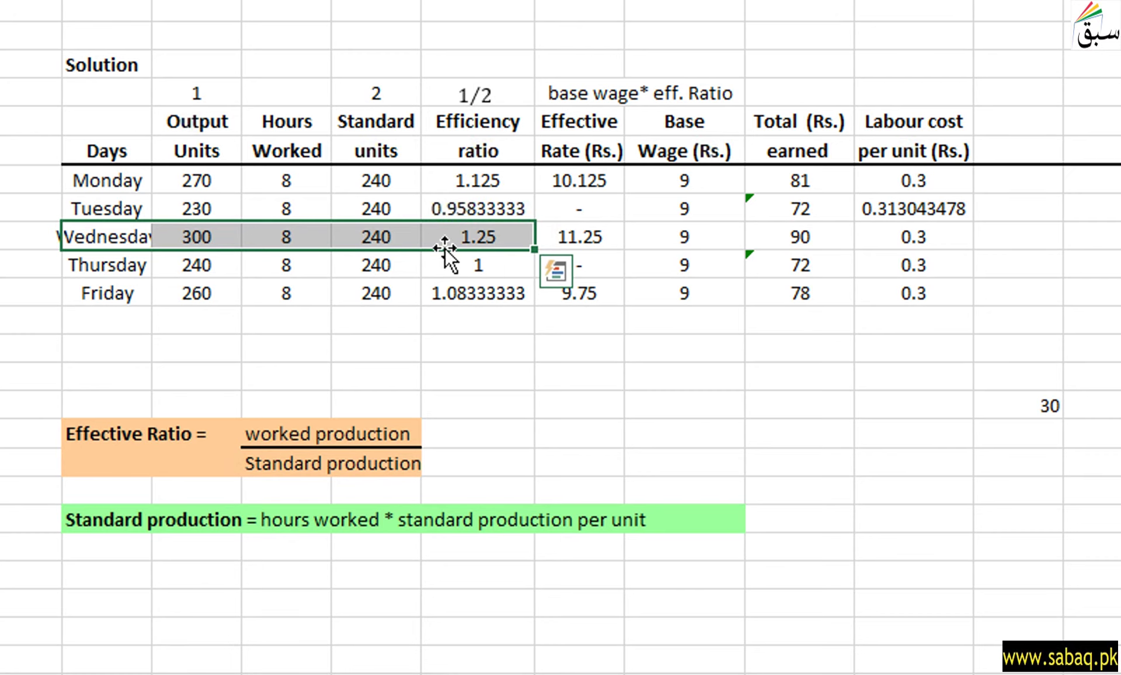
{"action": "left_click_drag", "start_coordinate": [519, 236], "coordinate": [586, 238]}
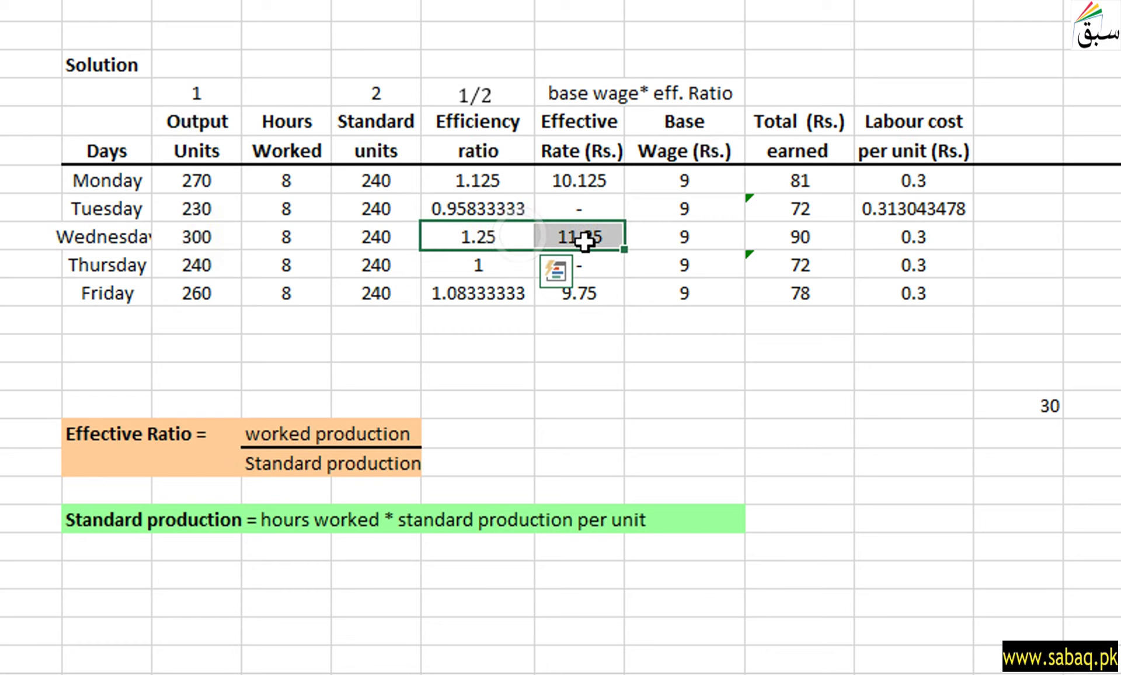
{"action": "left_click", "coordinate": [801, 235]}
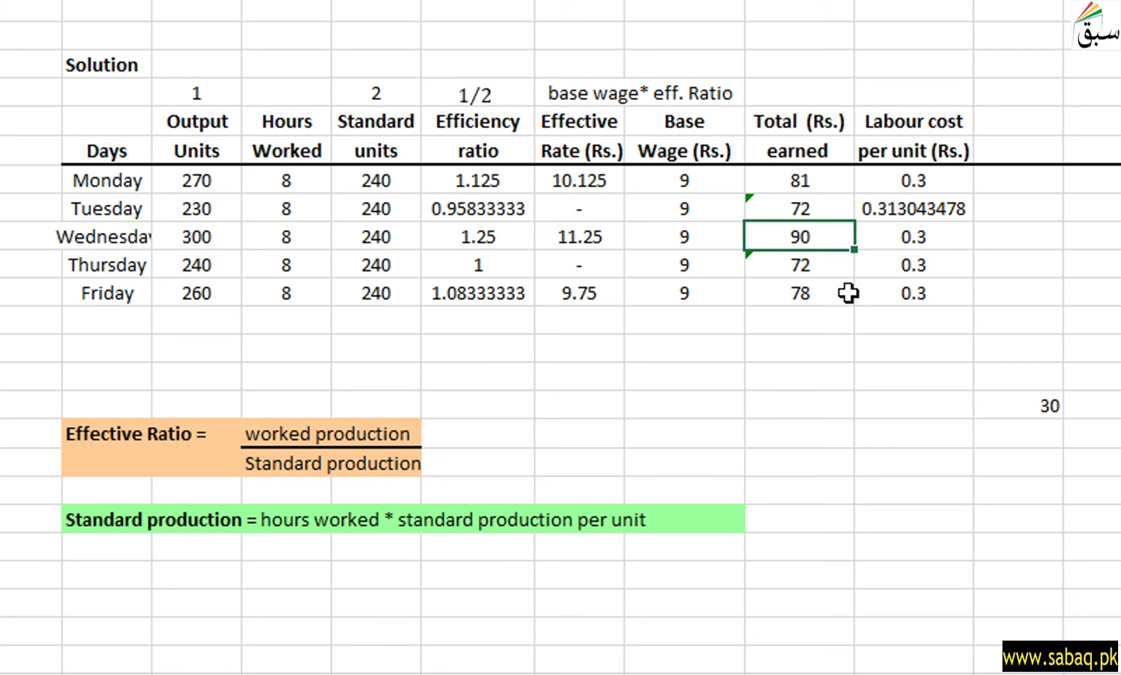
{"action": "left_click", "coordinate": [893, 242]}
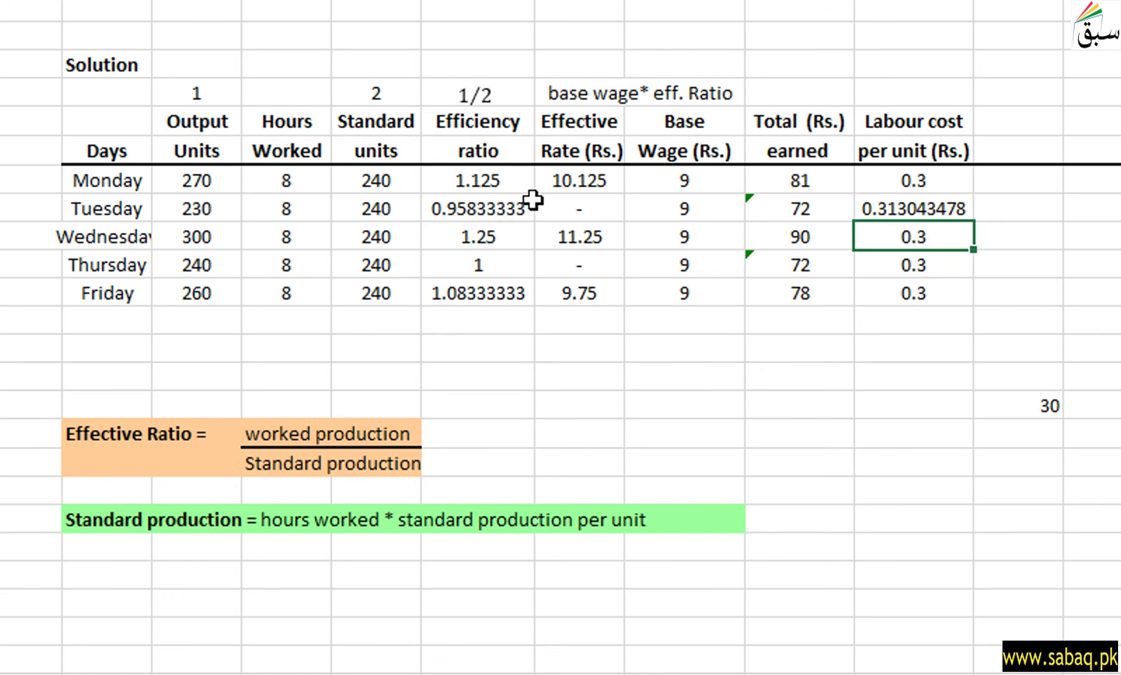
- Add a Weekly earnings row below Friday and total the daily earnings in it with =Q7+Q8+Q9+Q10+Q11
{"action": "key", "text": "ctrl+Page_Up"}
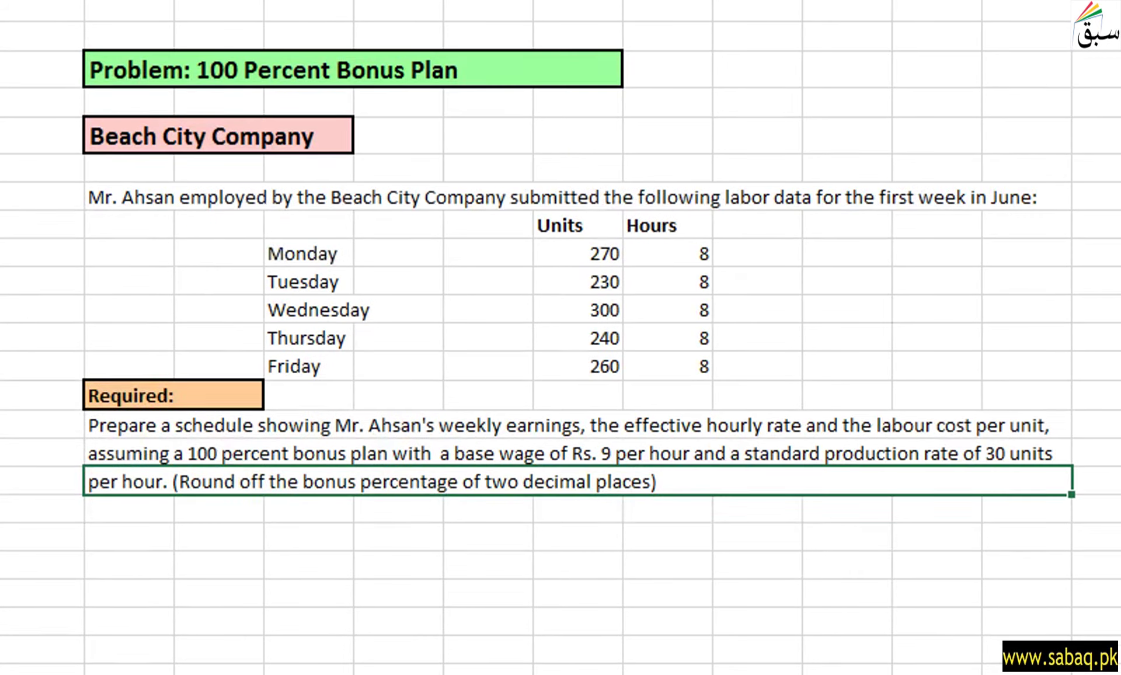
{"action": "left_click", "coordinate": [152, 426]}
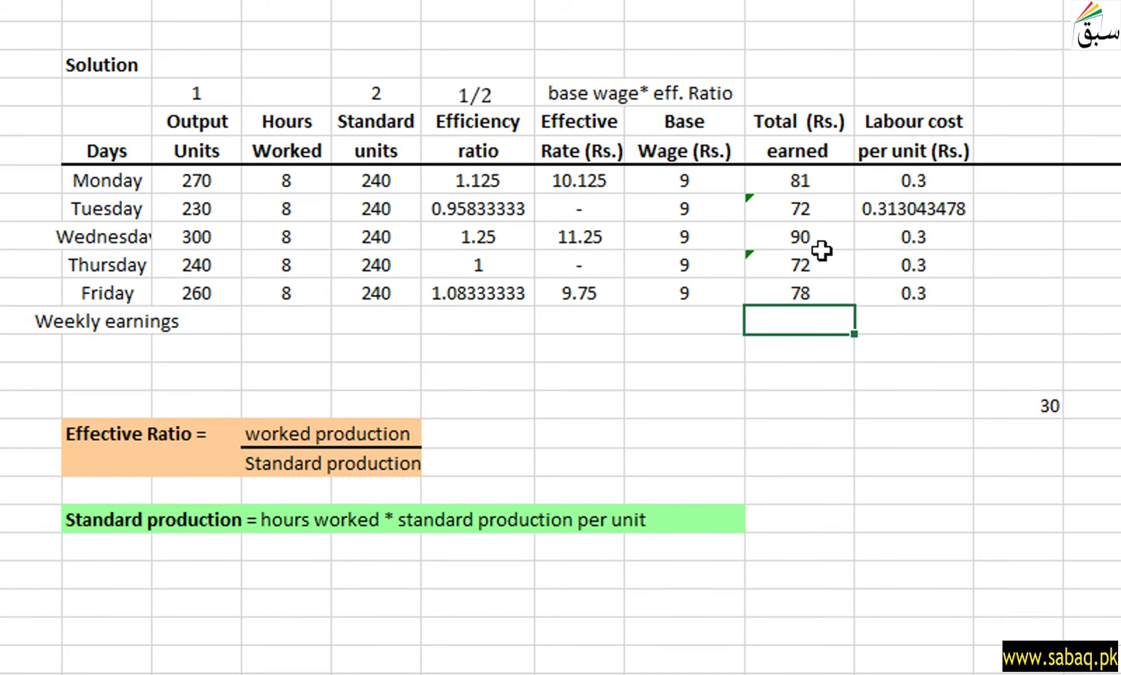
{"action": "type", "text": "="}
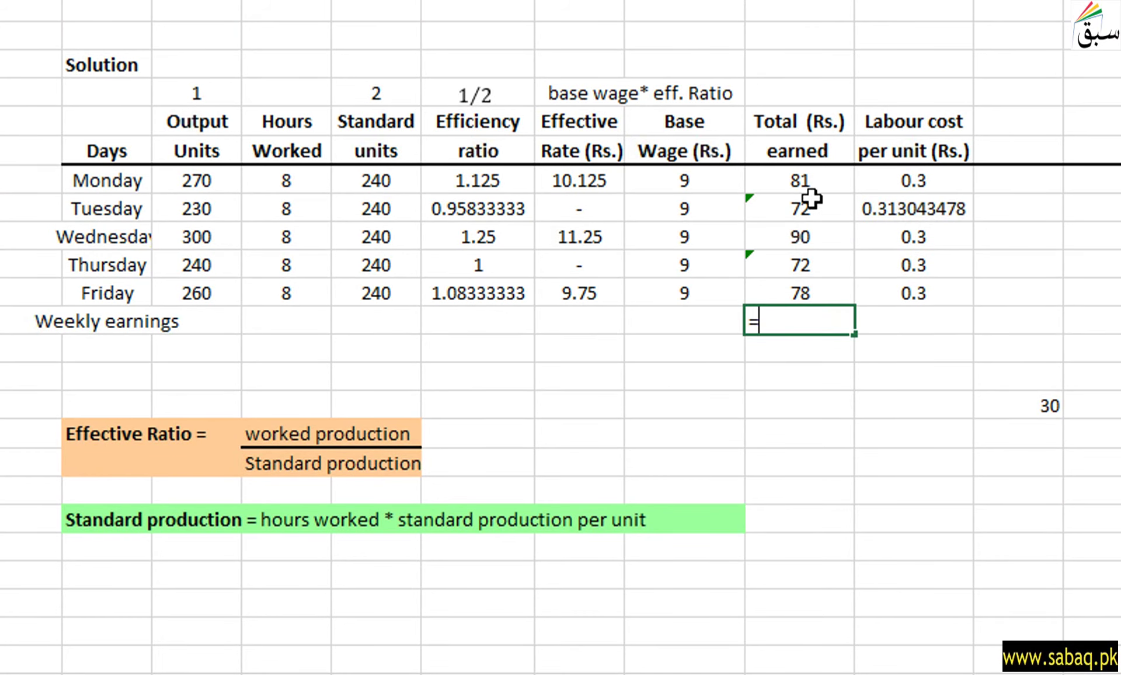
{"action": "left_click", "coordinate": [804, 184]}
{"action": "type", "text": "+"}
{"action": "left_click", "coordinate": [798, 210]}
{"action": "type", "text": "+"}
{"action": "left_click", "coordinate": [803, 241]}
{"action": "type", "text": "+"}
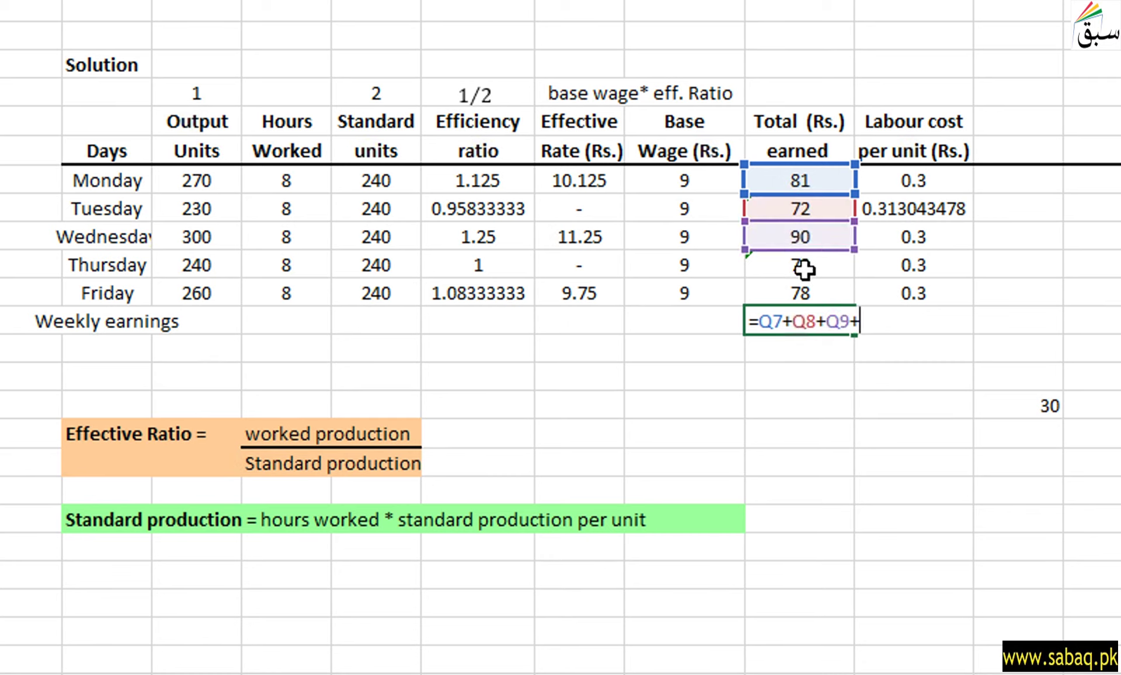
{"action": "left_click", "coordinate": [799, 266]}
{"action": "type", "text": "+"}
{"action": "left_click", "coordinate": [803, 291]}
{"action": "key", "text": "Return"}
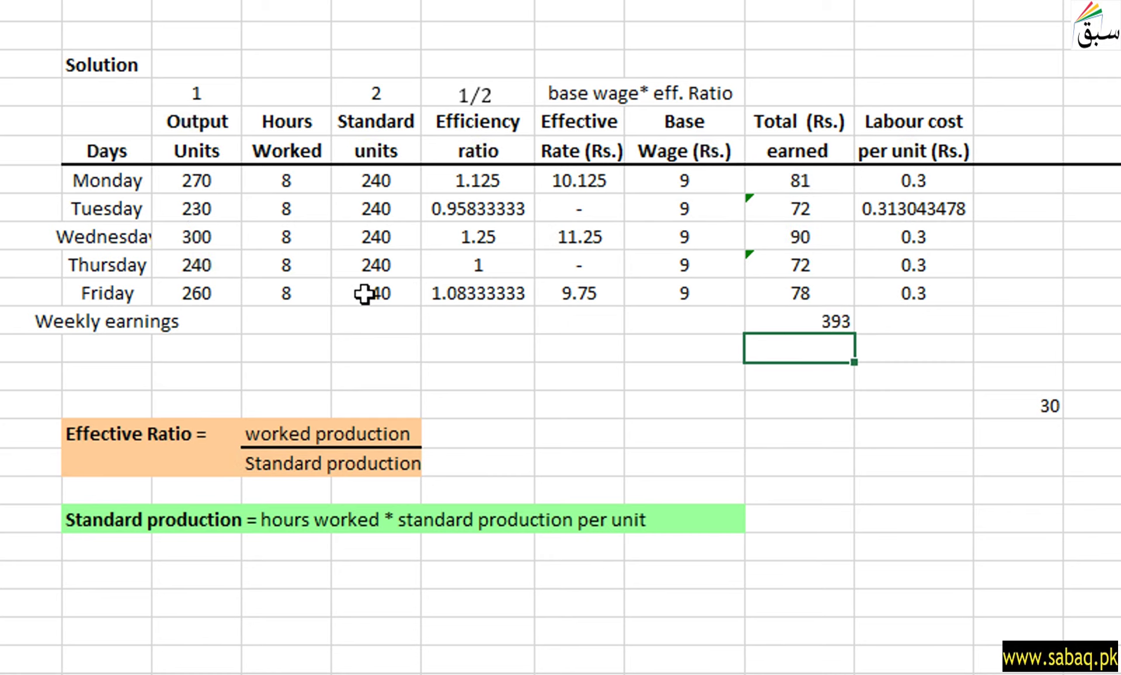
- Highlight the weekly earnings total with a light green fill
{"action": "left_click", "coordinate": [823, 320]}
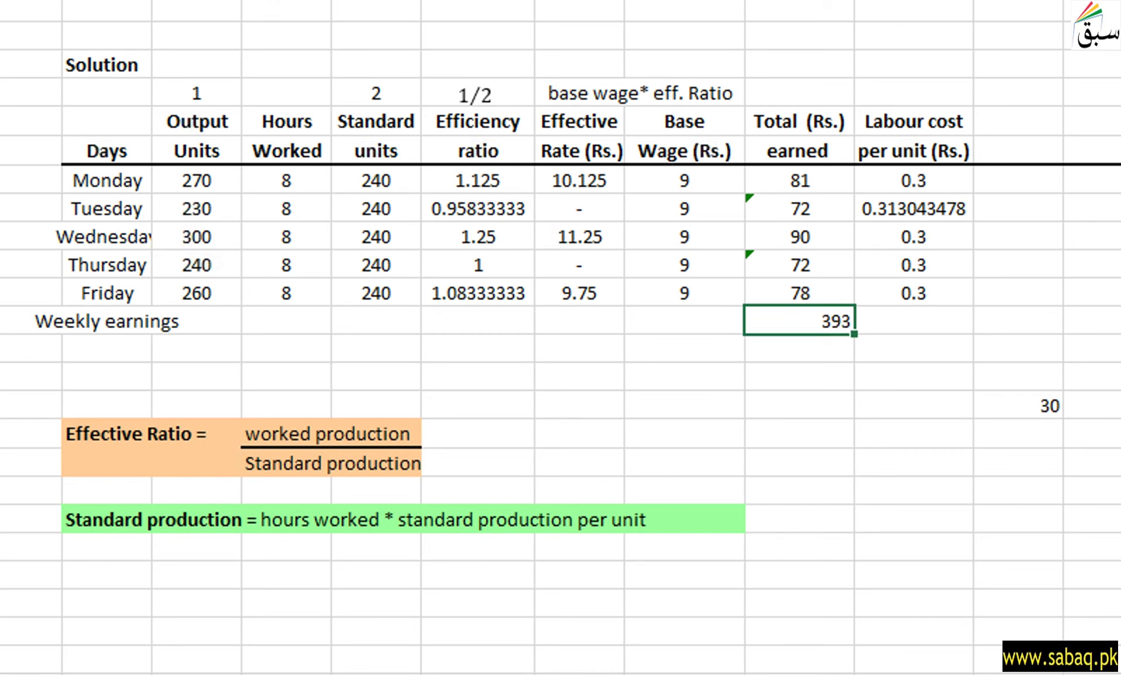
{"action": "left_click", "coordinate": [940, 403]}
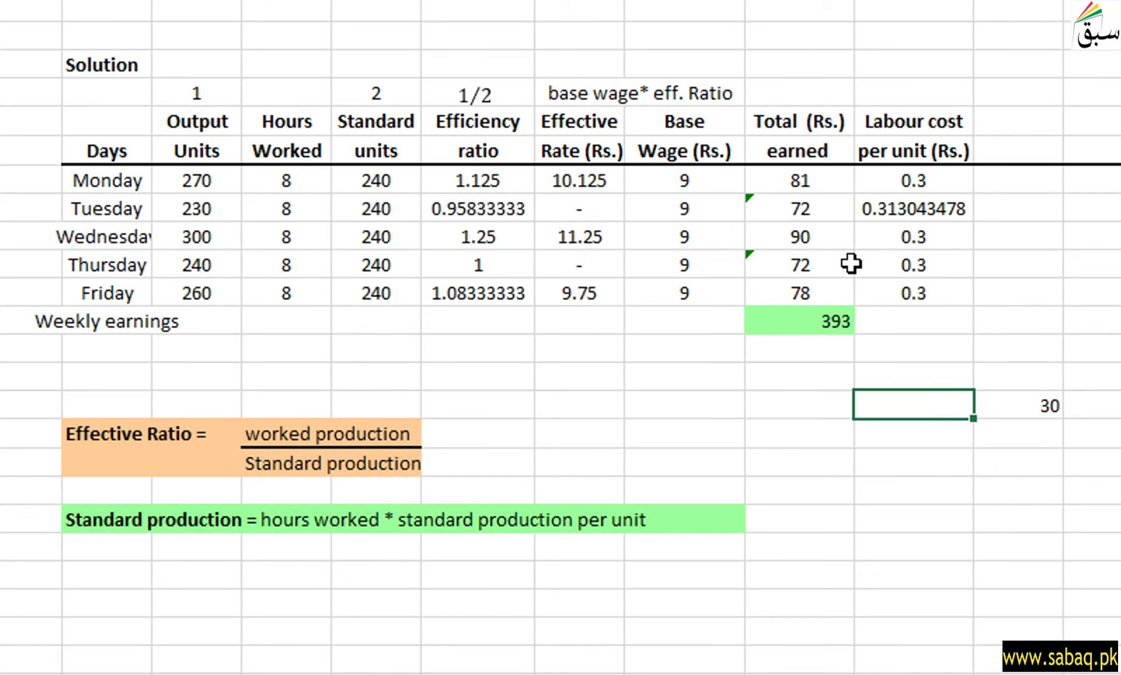
- Review the finished schedule, examining the Weekly earnings row, the labour cost per unit column and the weekly total
{"action": "right_click", "coordinate": [482, 250]}
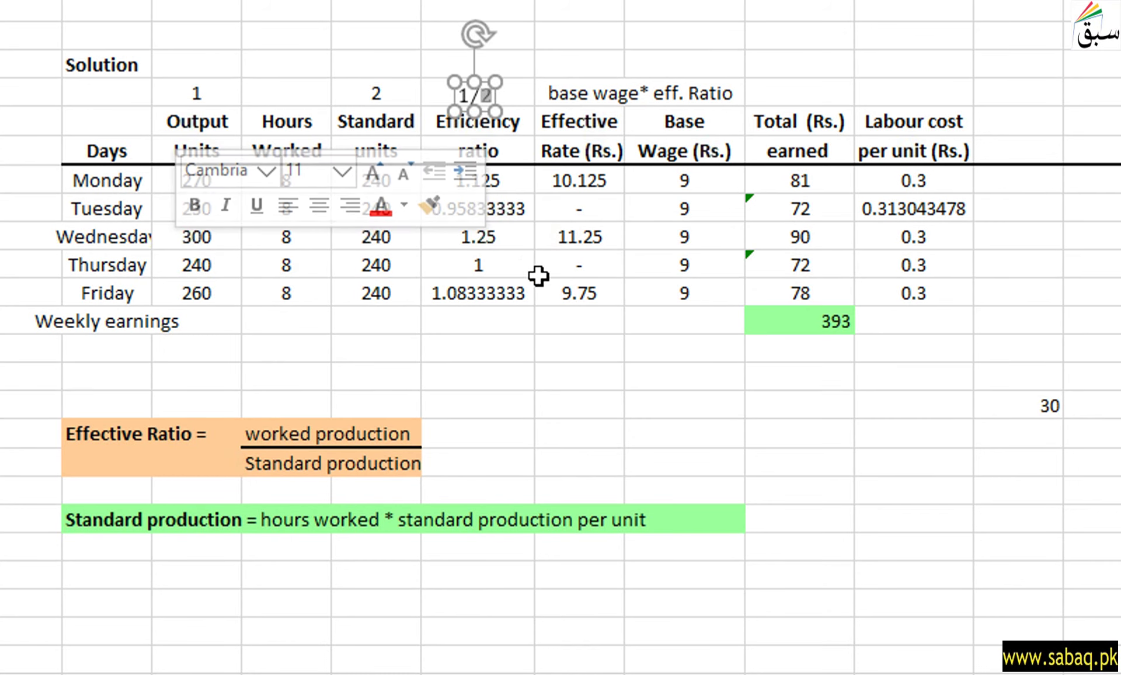
{"action": "left_click", "coordinate": [498, 285]}
{"action": "left_click_drag", "start_coordinate": [68, 322], "coordinate": [796, 324]}
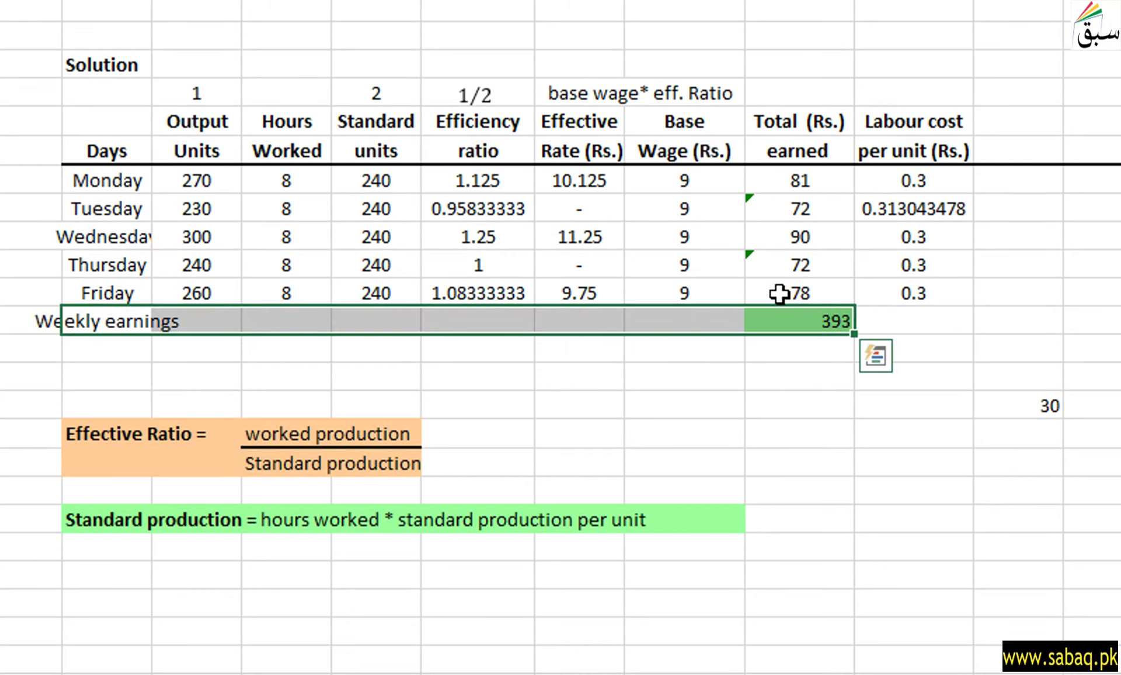
{"action": "left_click_drag", "start_coordinate": [928, 94], "coordinate": [901, 295]}
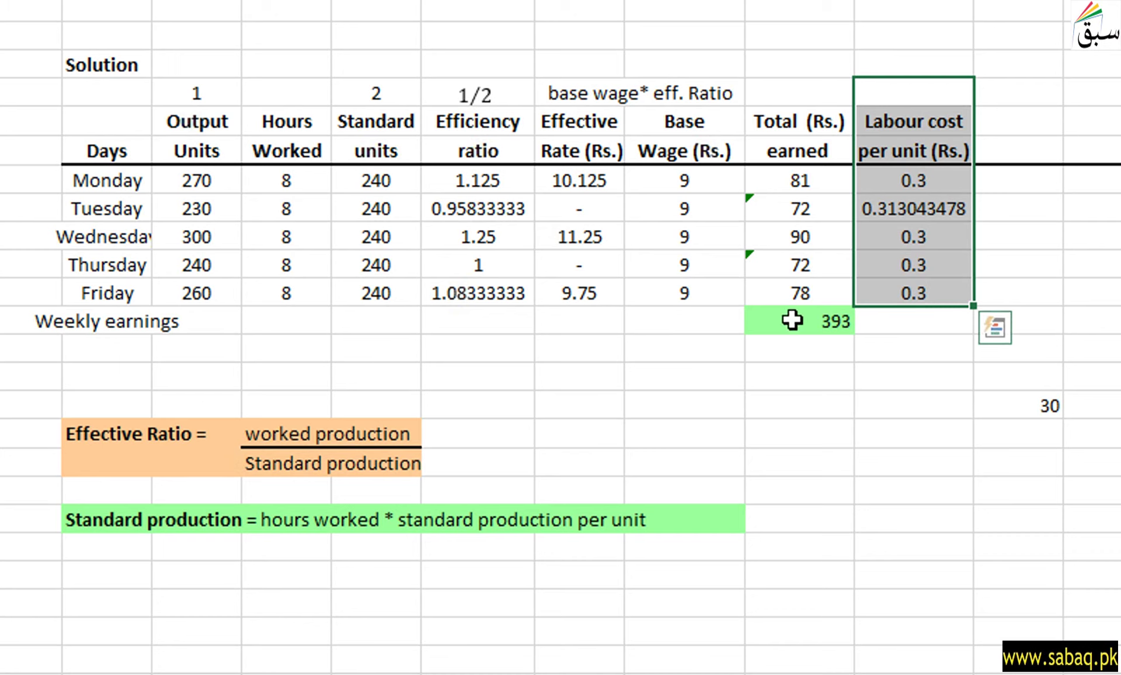
{"action": "left_click", "coordinate": [791, 318]}
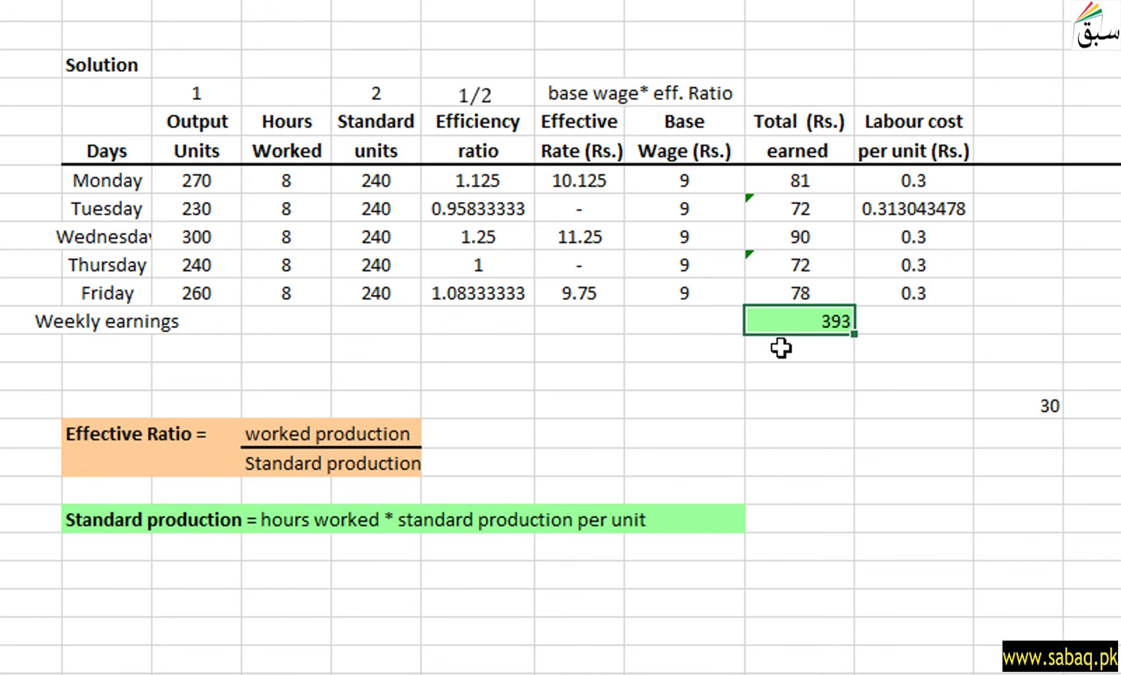